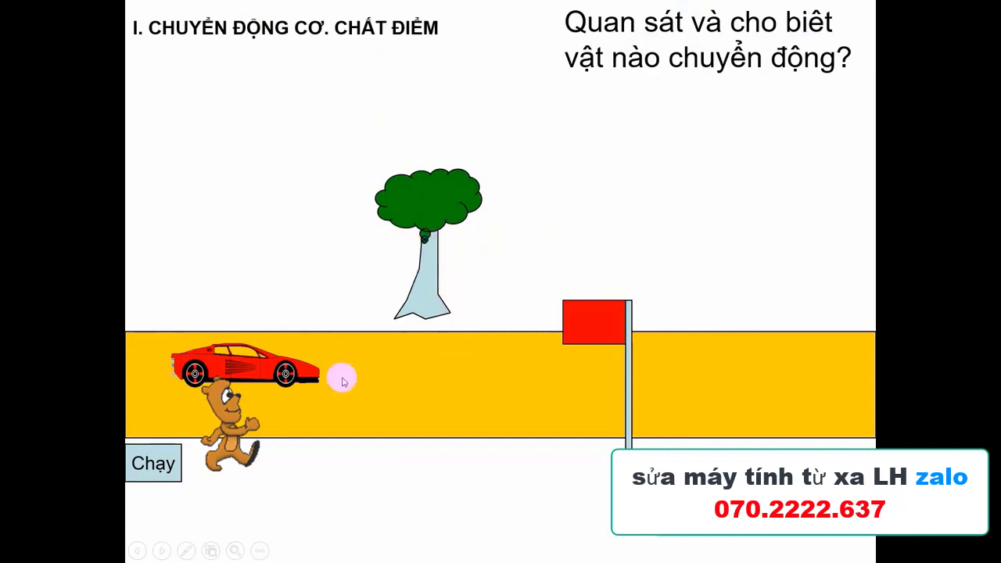
# - Run the car and bear animation on the slide, end the slide show and stop the recording
pyautogui.click(153, 463)
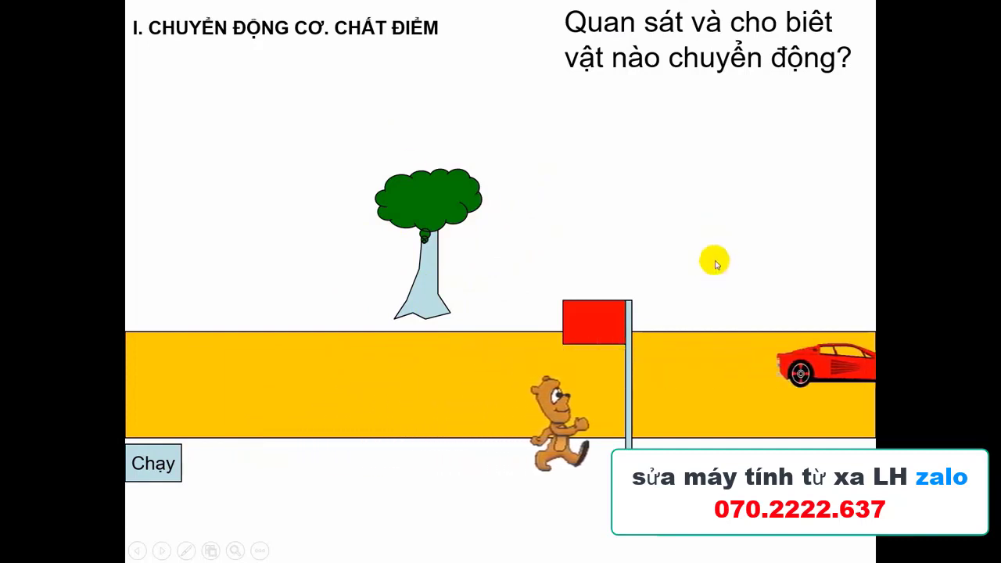
pyautogui.press('Escape')
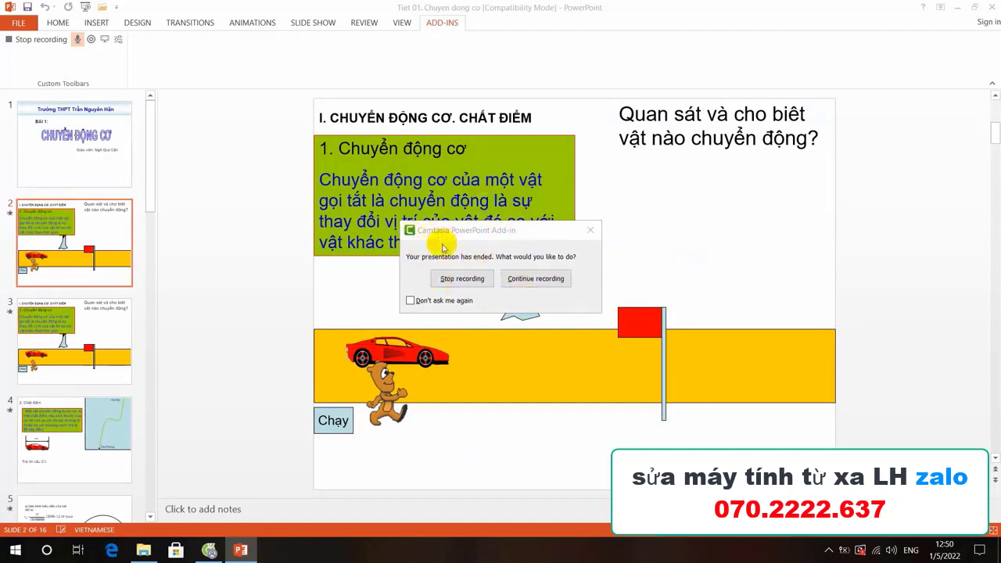
pyautogui.click(450, 279)
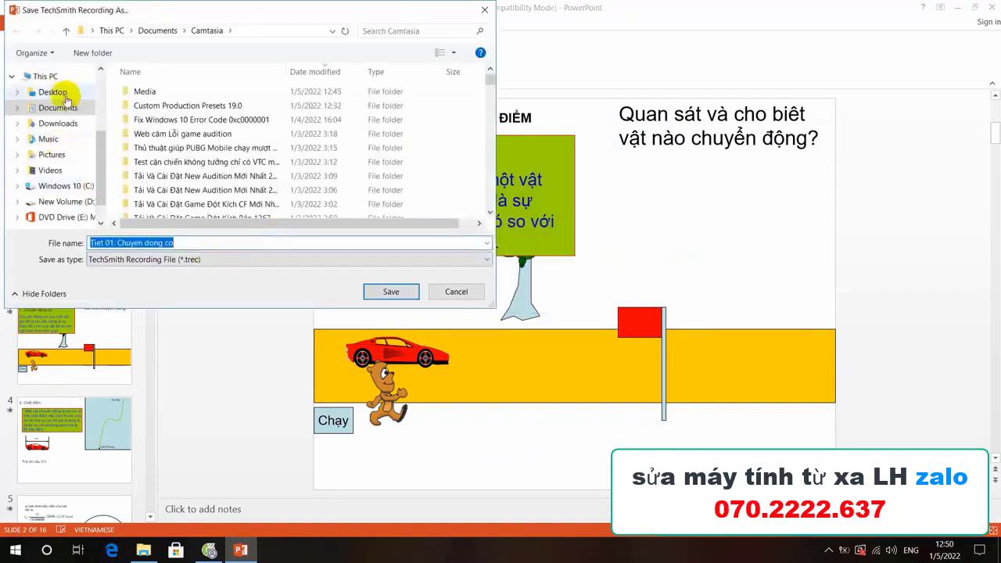
# - Save the recording to the Desktop as "Tiet 01. Chuyen dong co" and open it for editing in Camtasia
pyautogui.click(55, 92)
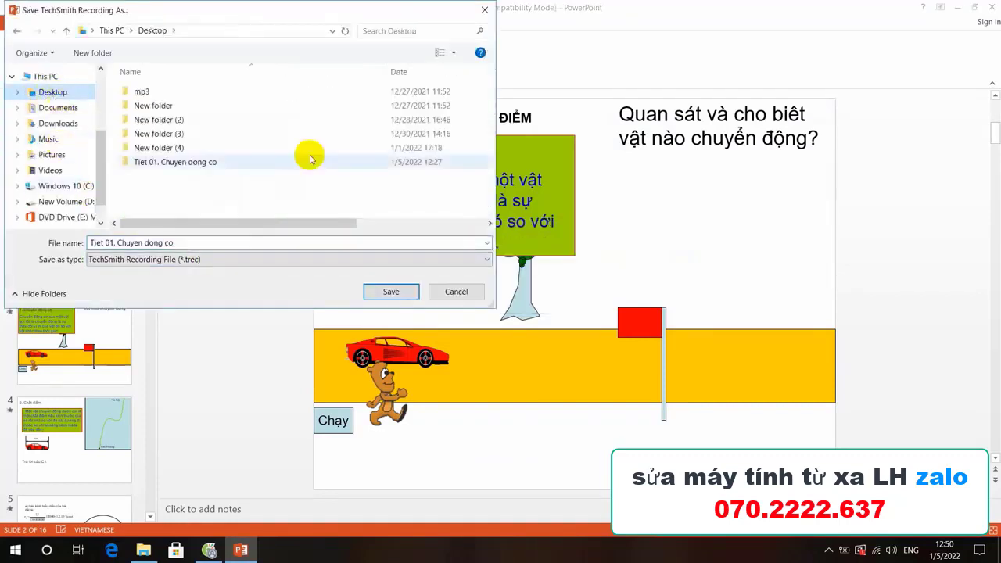
pyautogui.click(391, 291)
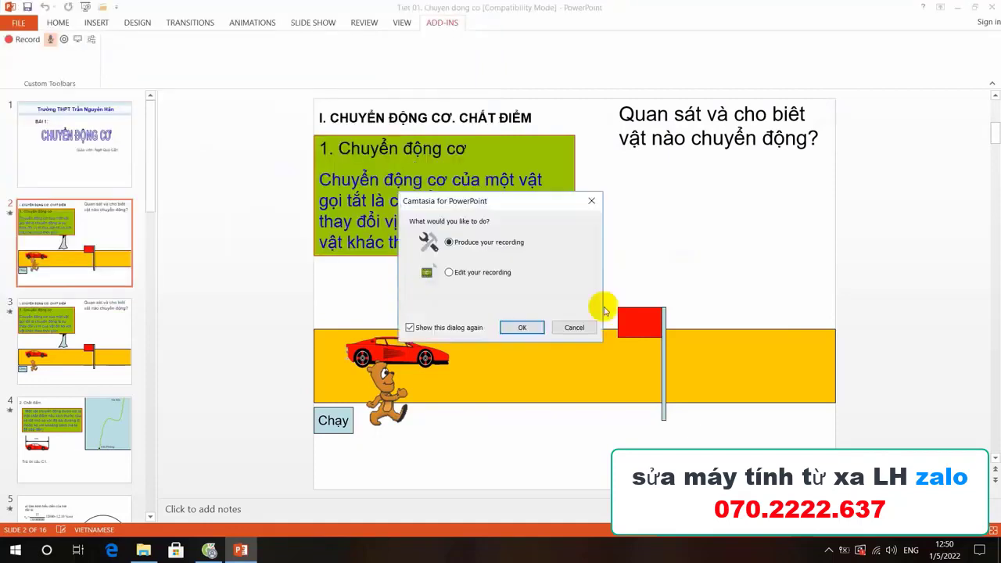
pyautogui.click(448, 273)
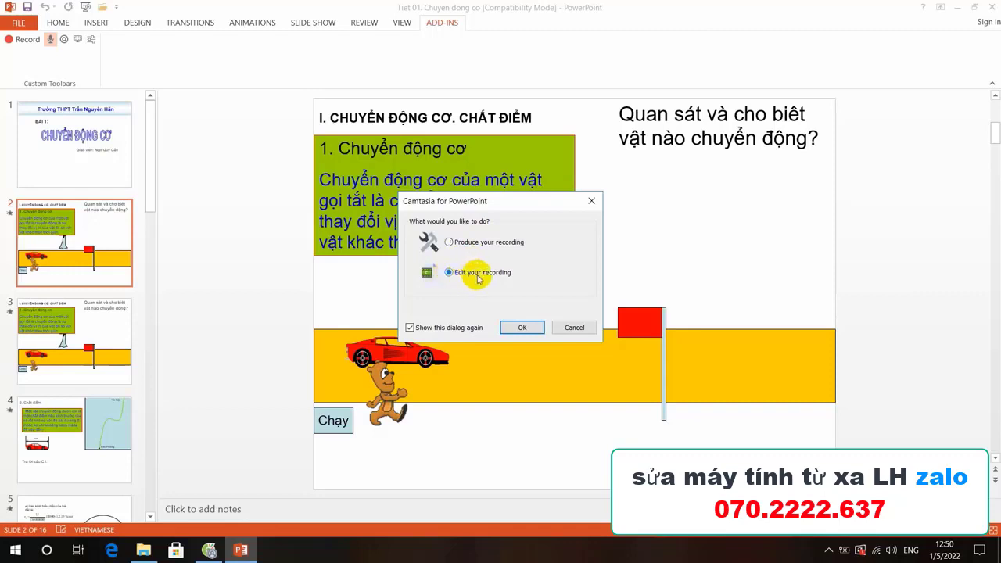
pyautogui.click(520, 328)
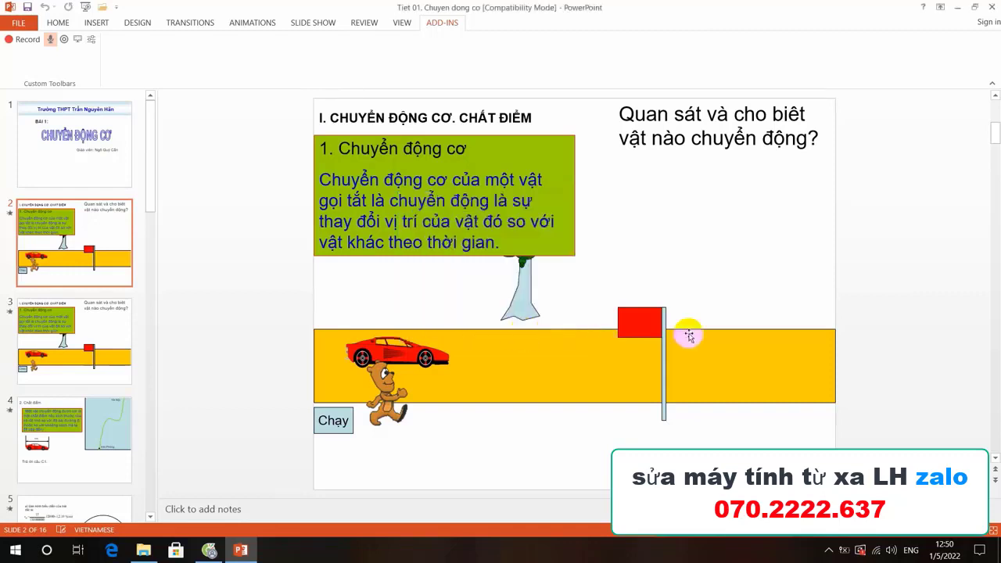
pyautogui.click(962, 8)
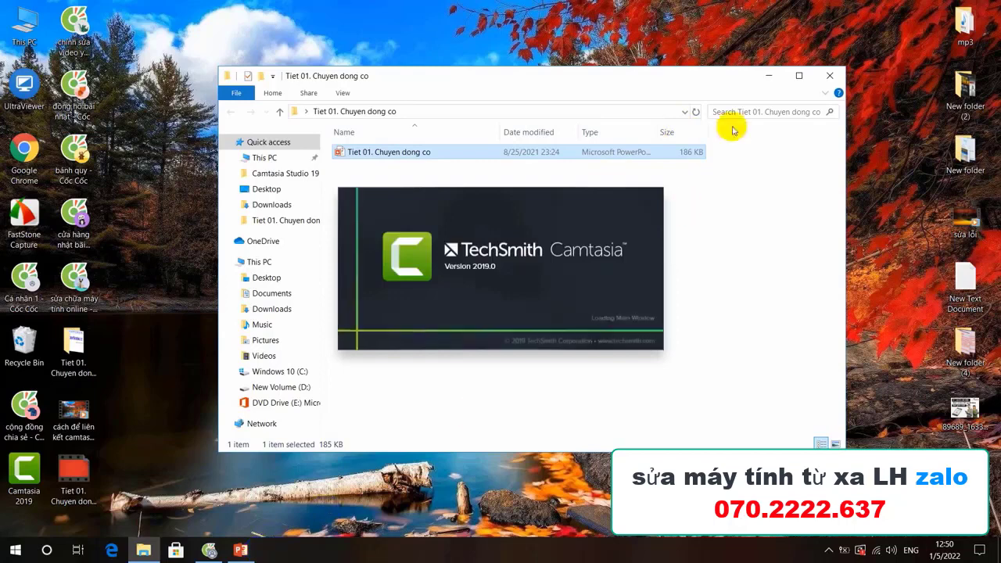
pyautogui.rightClick(742, 10)
pyautogui.click(774, 46)
pyautogui.click(760, 78)
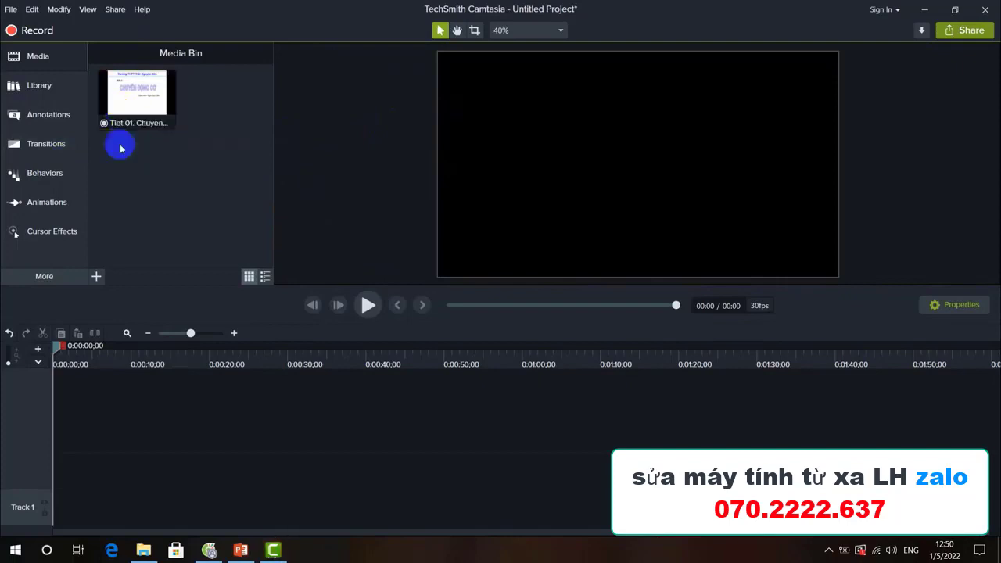
# - Place the recording on the timeline and extend the ends of its audio and screen clips to about 34 seconds
pyautogui.moveTo(148, 98); pyautogui.dragTo(40, 508)
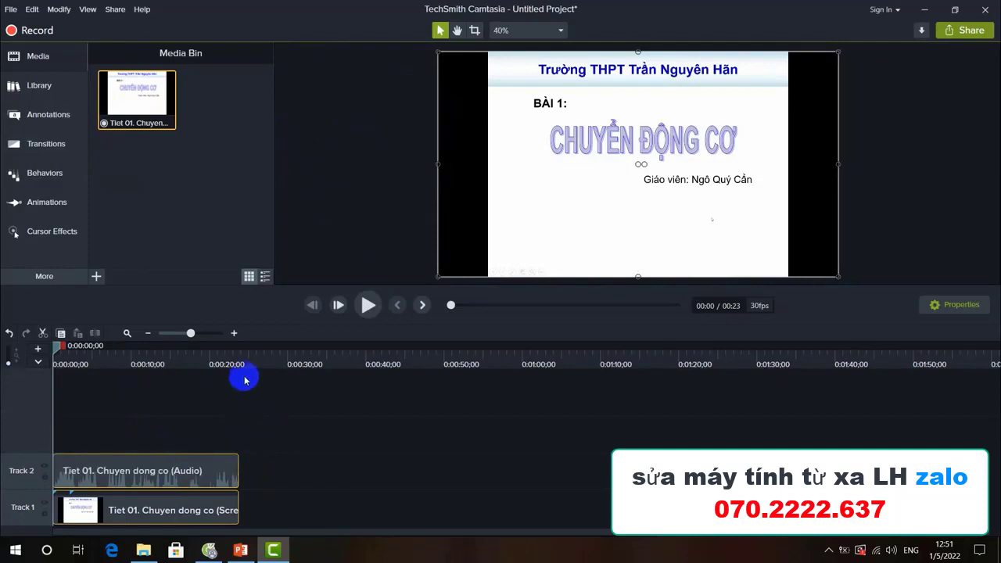
pyautogui.moveTo(63, 345); pyautogui.dragTo(185, 367)
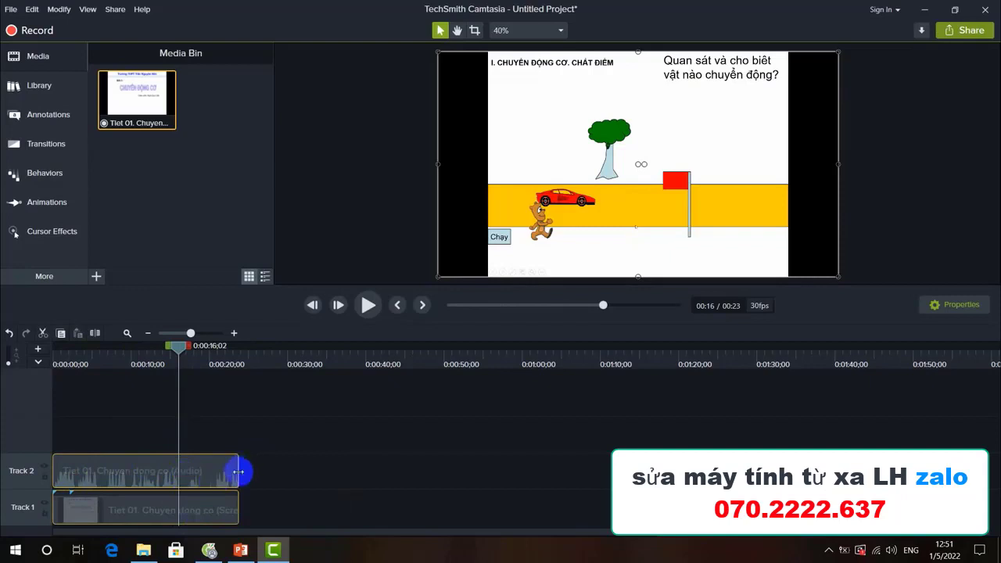
pyautogui.moveTo(237, 473); pyautogui.dragTo(184, 480)
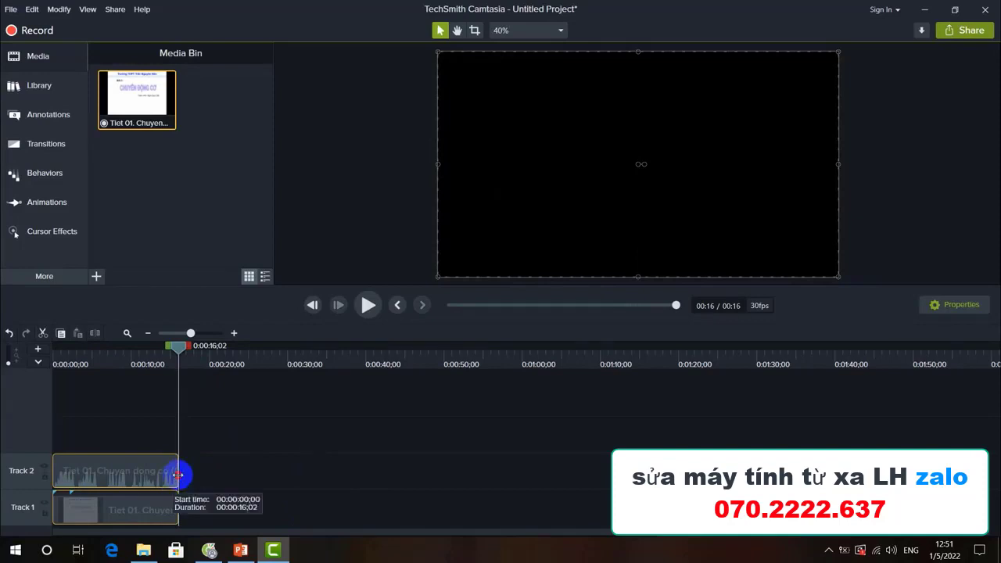
pyautogui.moveTo(179, 475); pyautogui.dragTo(342, 476)
pyautogui.click(402, 463)
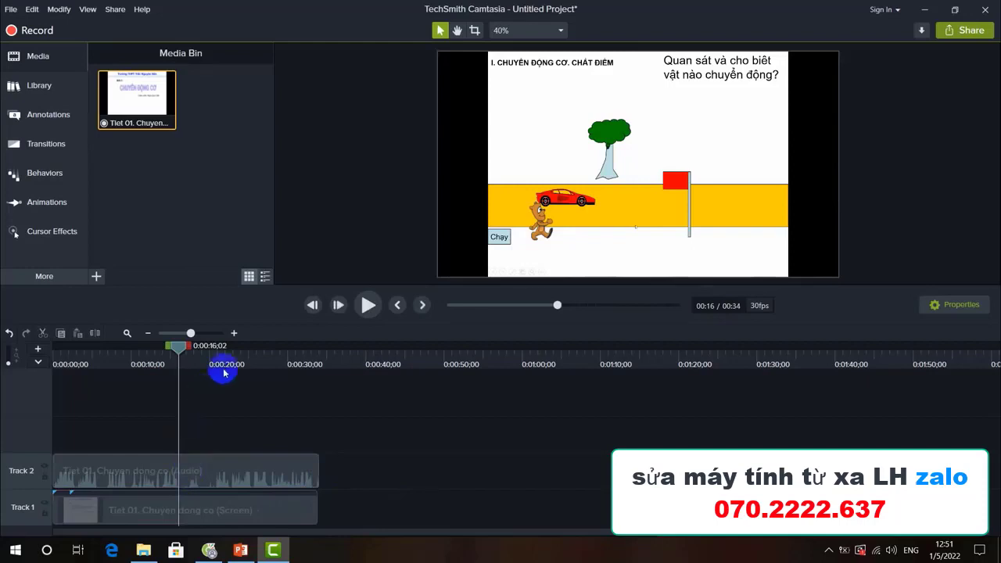
# - Add two audio points near 0:00:16 on the audio clip and lower the volume after them to 0%
pyautogui.click(219, 480)
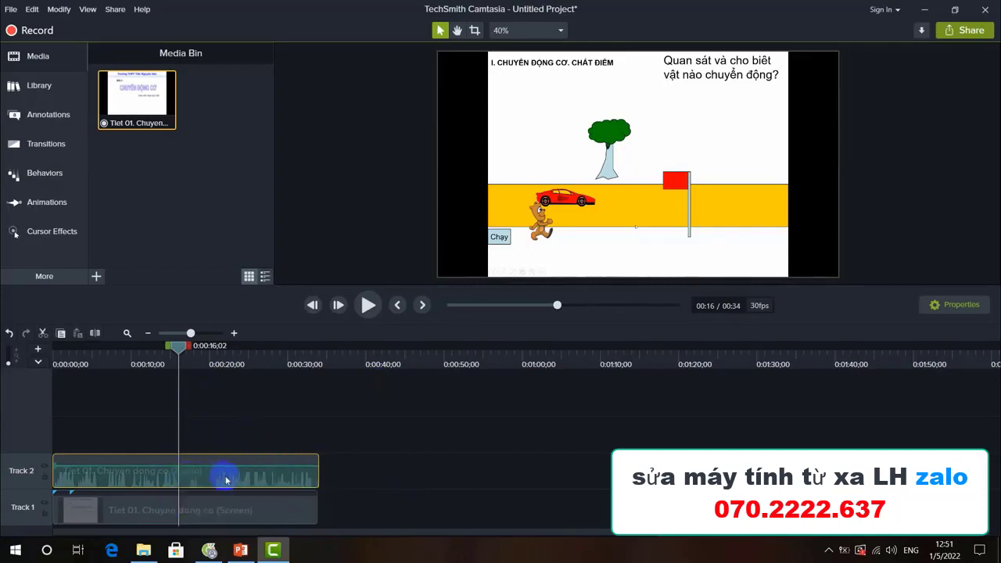
pyautogui.rightClick(181, 479)
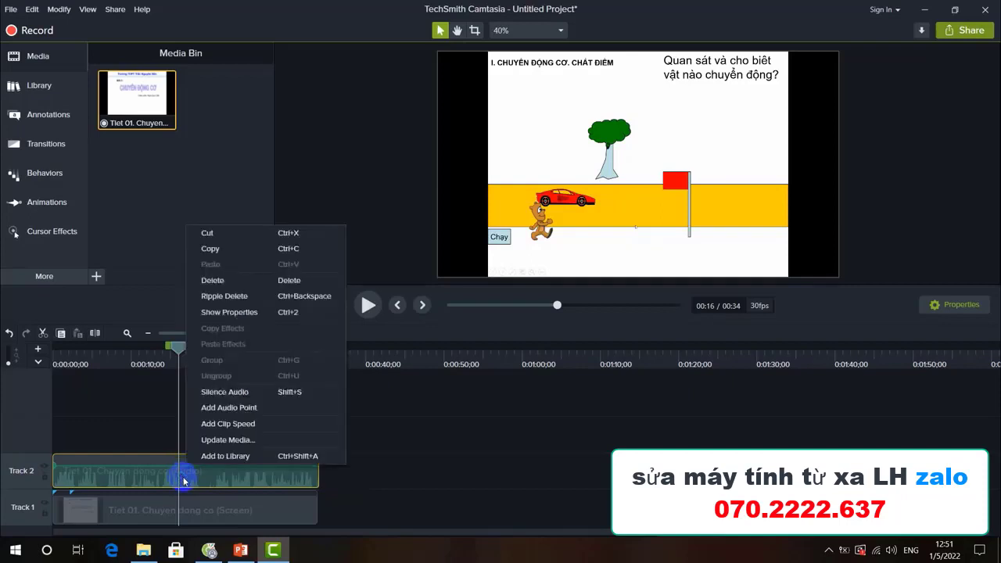
pyautogui.click(230, 407)
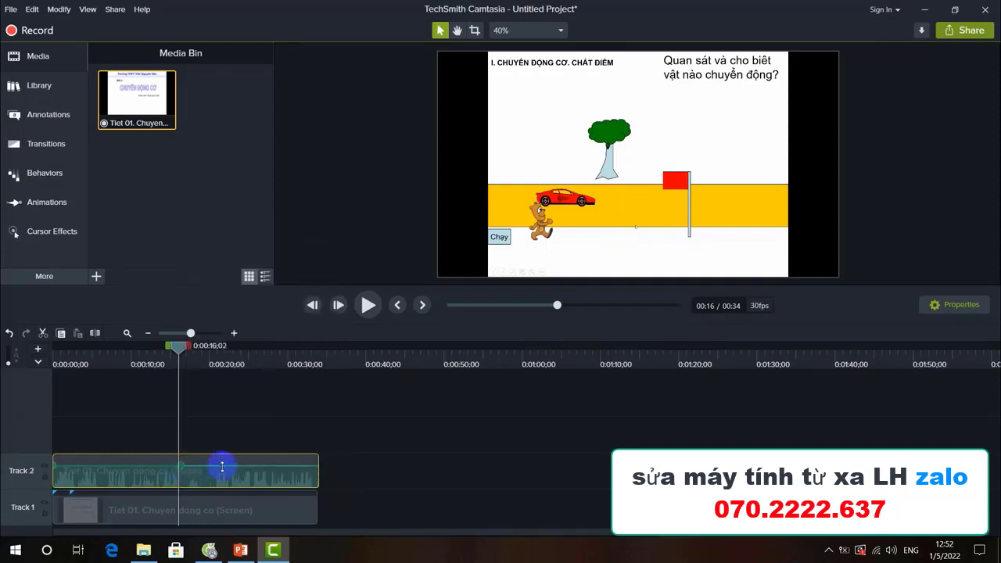
pyautogui.rightClick(186, 471)
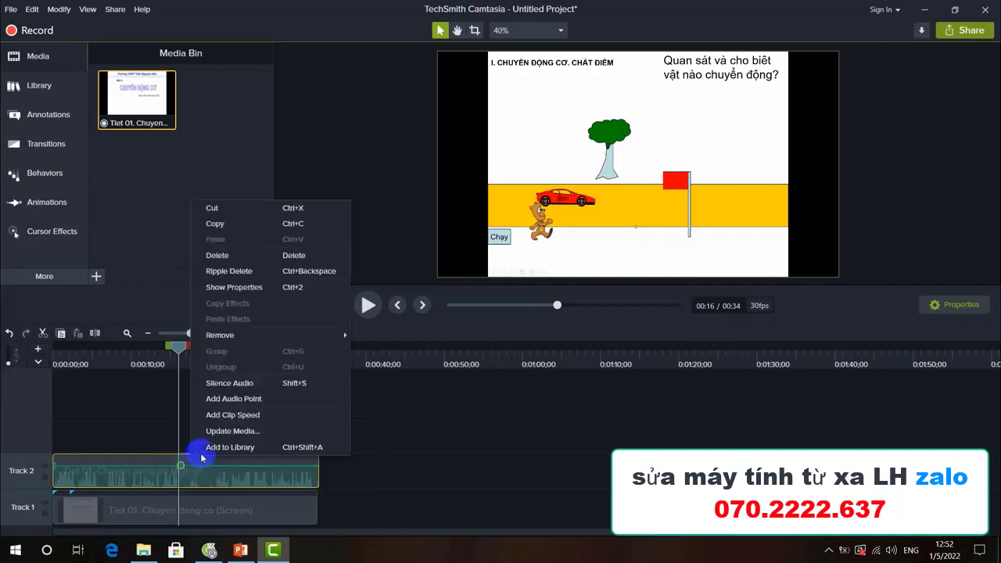
pyautogui.click(234, 407)
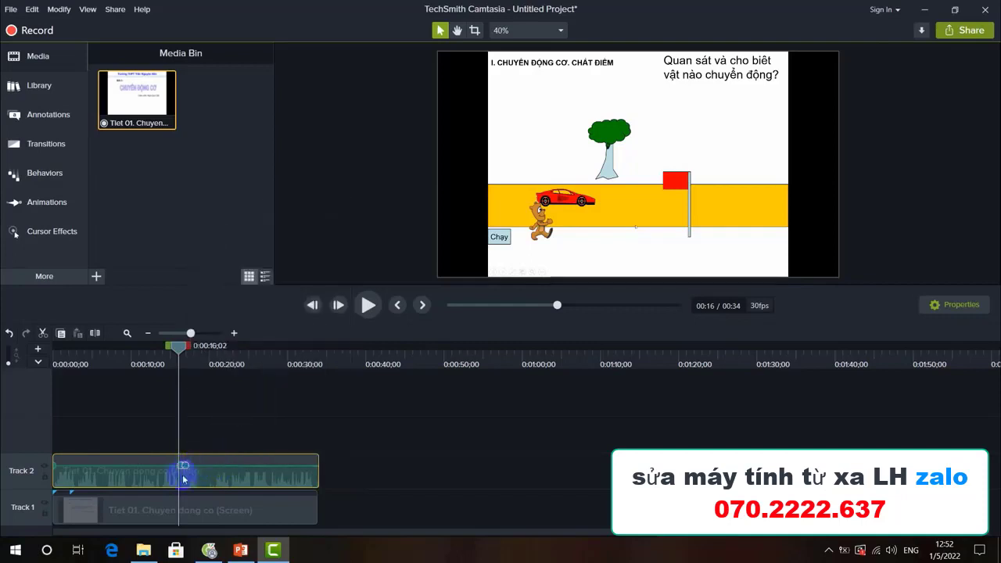
pyautogui.moveTo(185, 468); pyautogui.dragTo(180, 487)
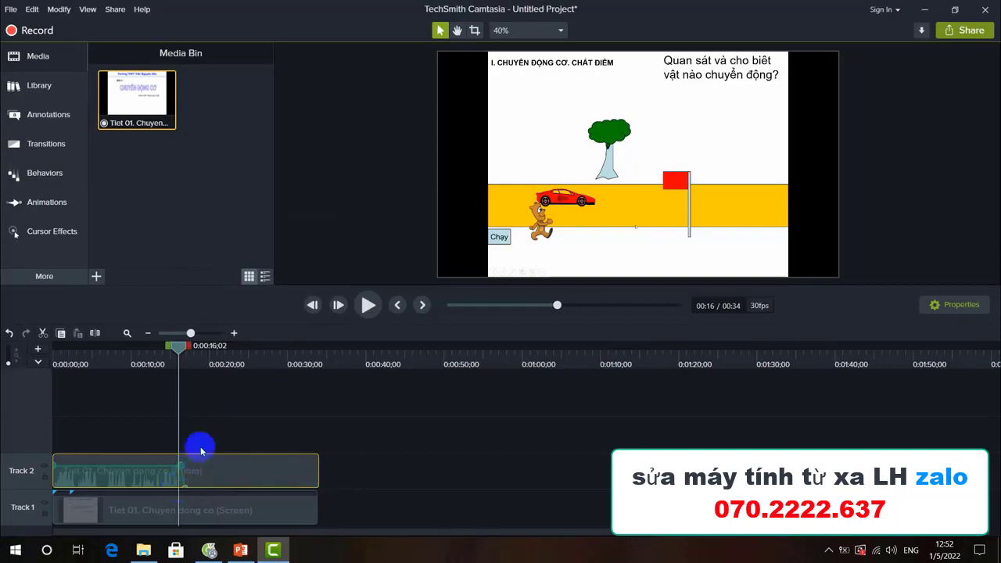
# - Add two more audio points near 0:00:20 and raise the audio clip's volume again from there on
pyautogui.rightClick(215, 489)
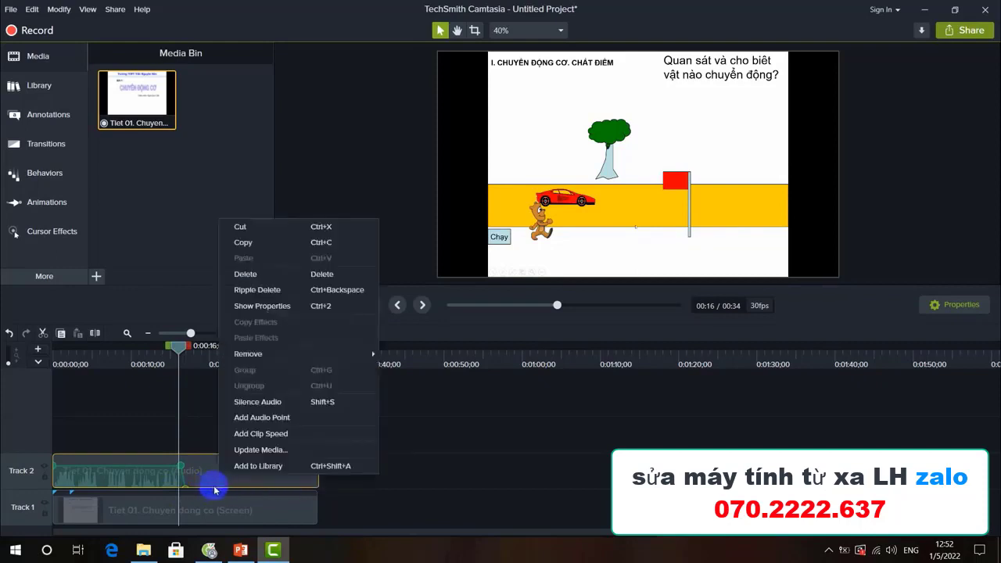
pyautogui.click(259, 418)
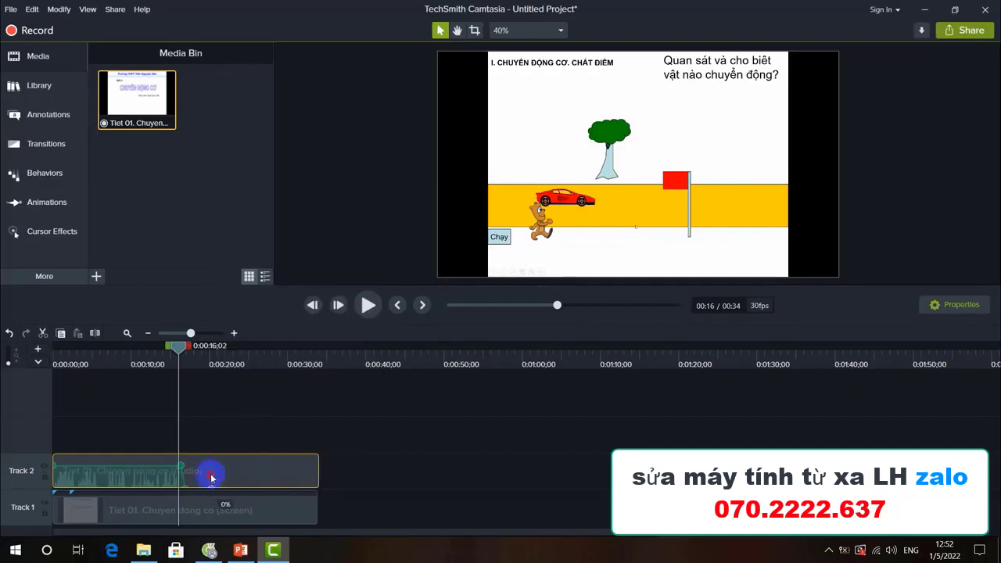
pyautogui.moveTo(220, 473); pyautogui.dragTo(216, 467)
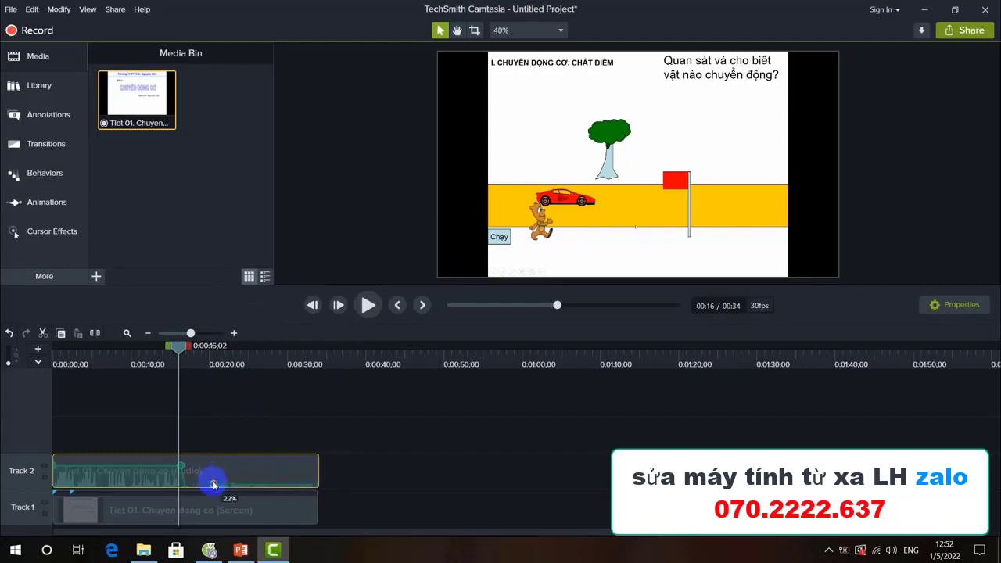
pyautogui.rightClick(224, 473)
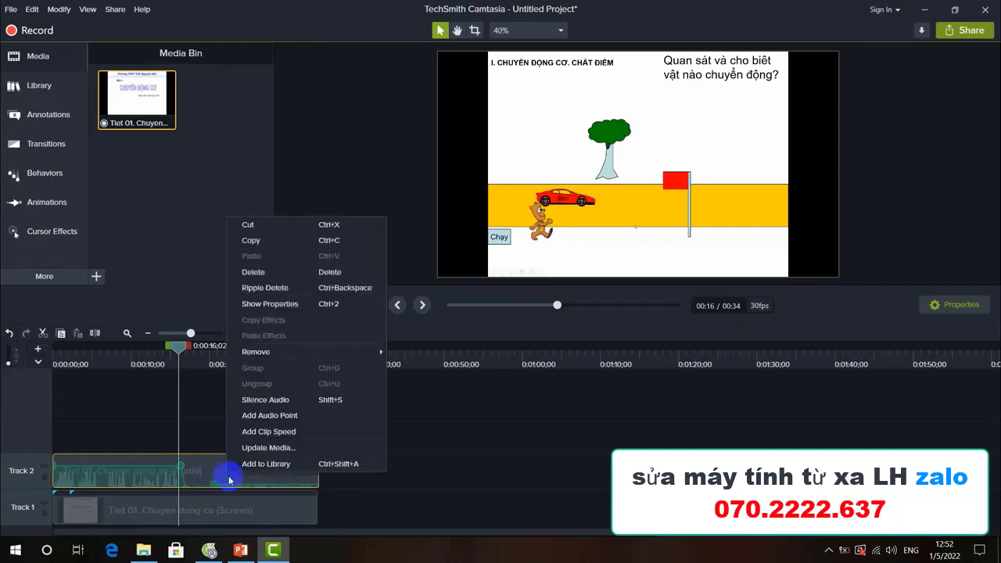
pyautogui.click(261, 415)
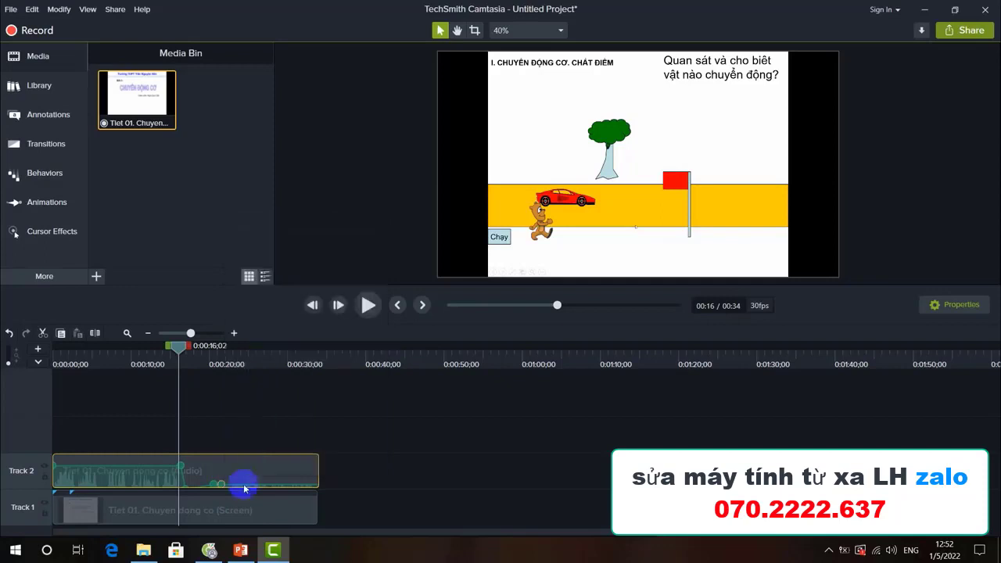
pyautogui.moveTo(219, 471); pyautogui.dragTo(222, 470)
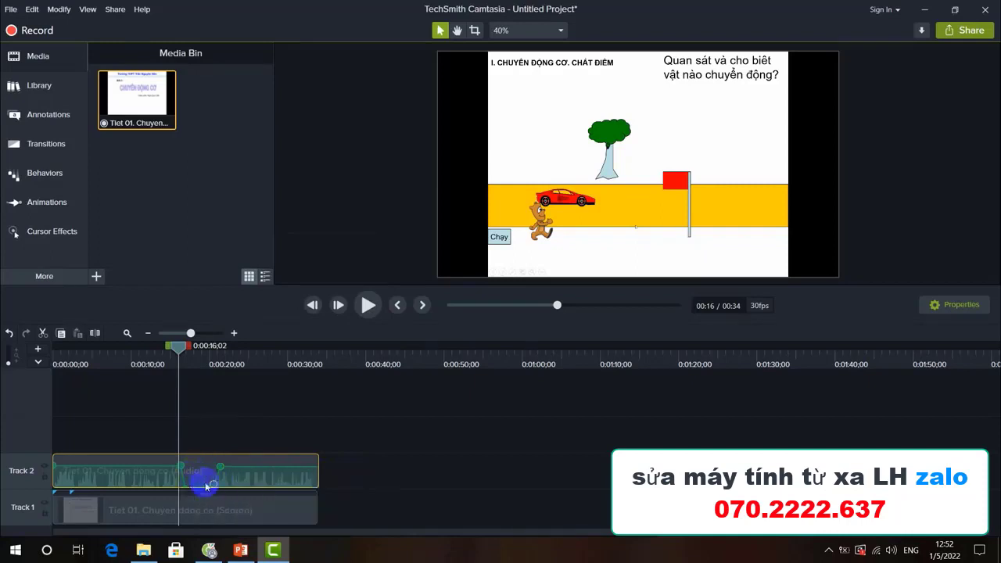
pyautogui.click(448, 480)
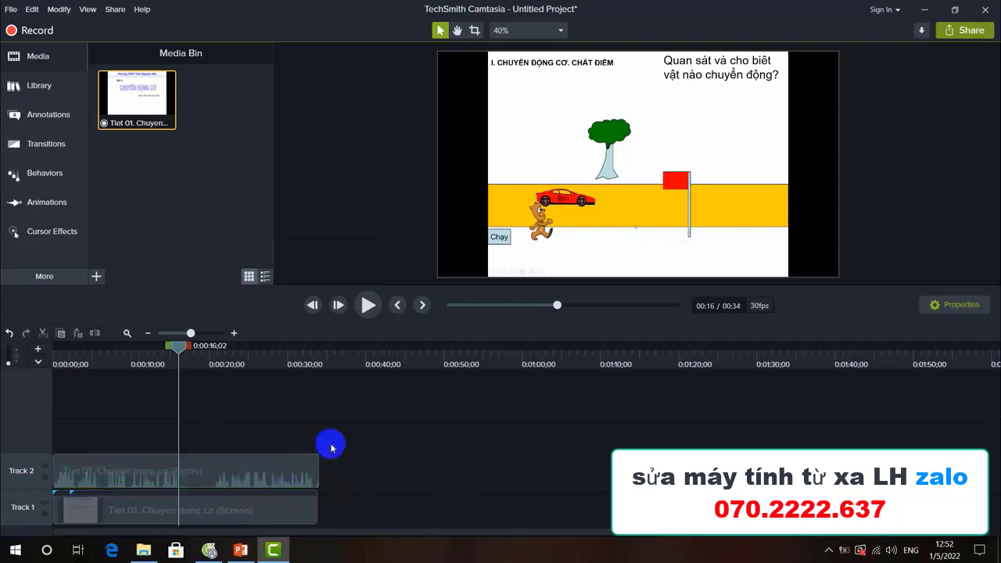
# - Split the screen clip on Track 1 at 0:00:20;18
pyautogui.click(235, 504)
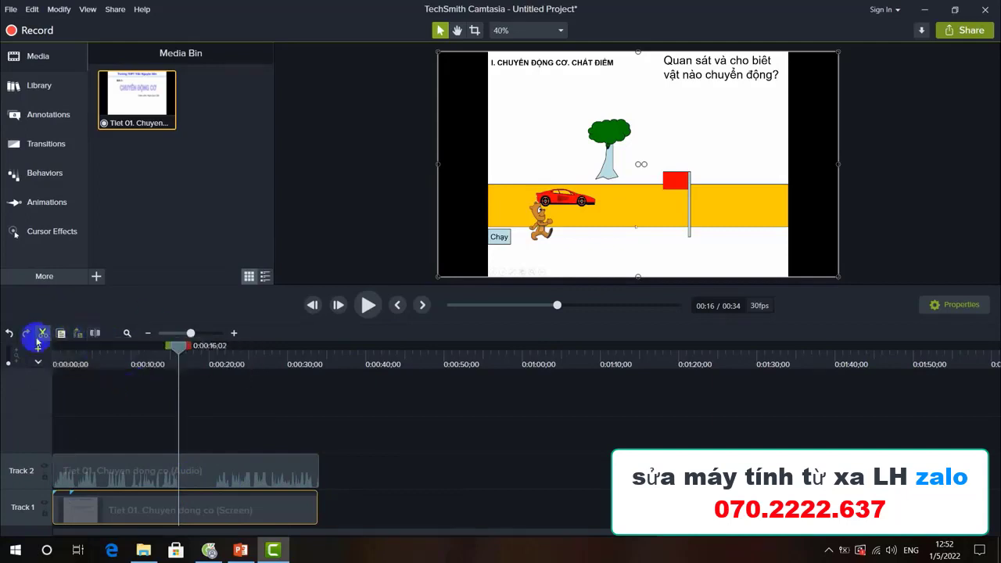
pyautogui.click(326, 420)
pyautogui.click(245, 496)
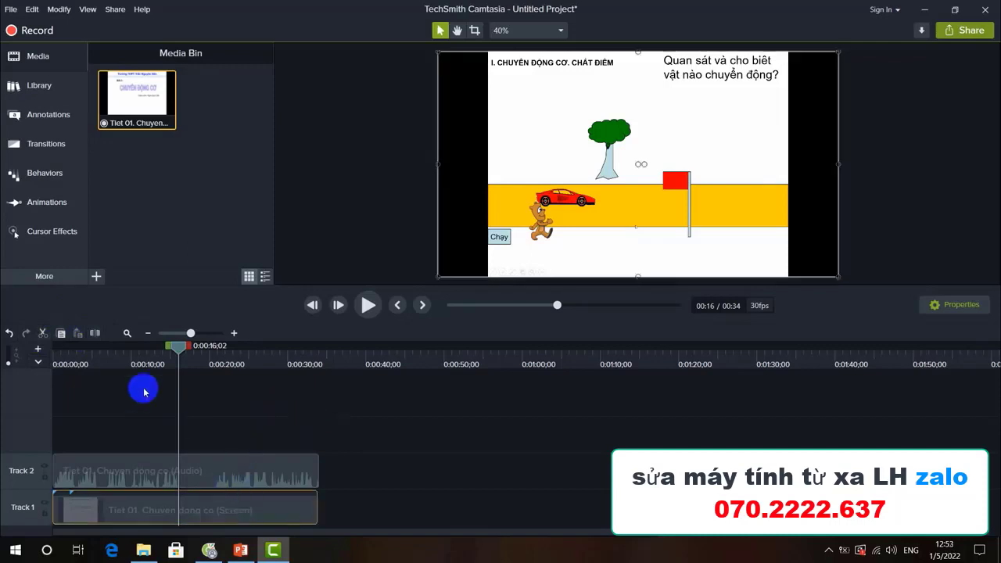
pyautogui.moveTo(176, 346); pyautogui.dragTo(209, 391)
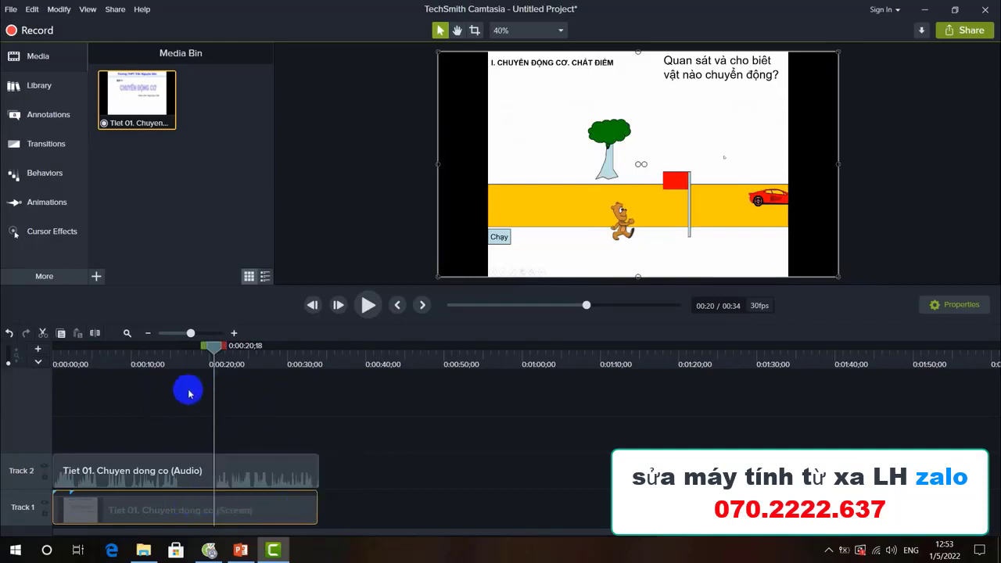
pyautogui.click(88, 335)
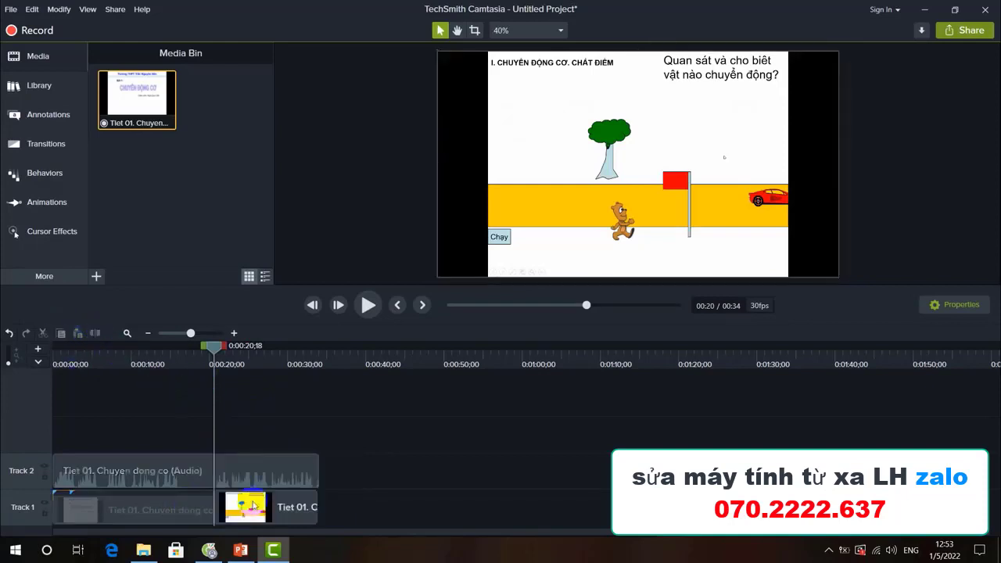
# - Delete the screen clip segment that follows the split at 0:00:20;18
pyautogui.moveTo(240, 512)
pyautogui.mouseDown()
pyautogui.moveTo(216, 512)
pyautogui.moveTo(289, 508)
pyautogui.moveTo(240, 509)
pyautogui.mouseUp()
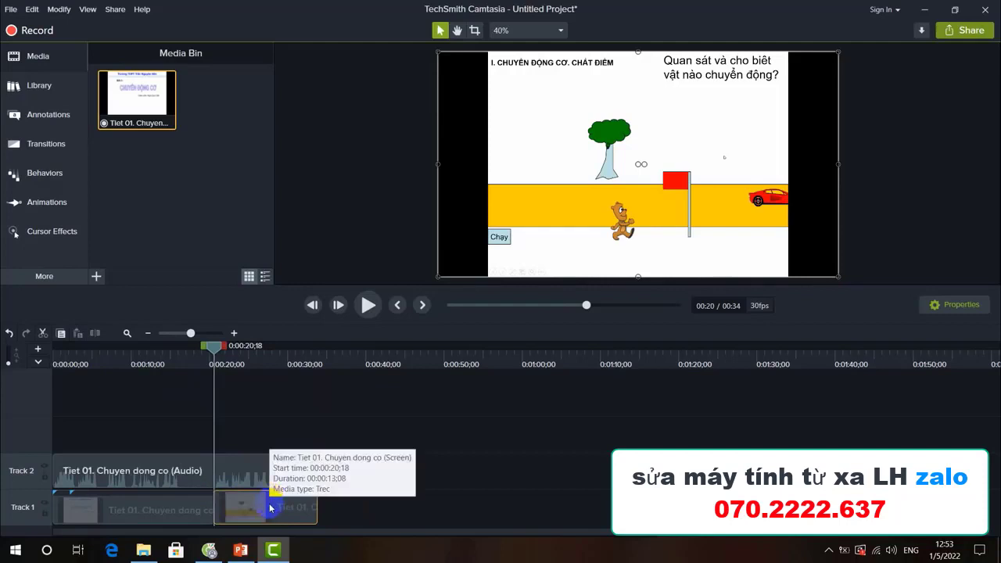
pyautogui.rightClick(270, 509)
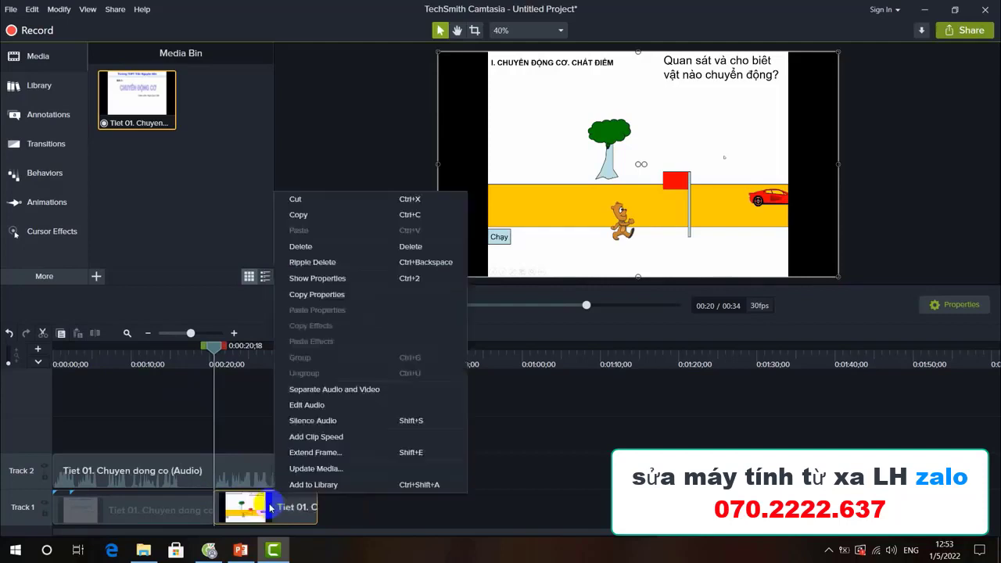
pyautogui.click(327, 249)
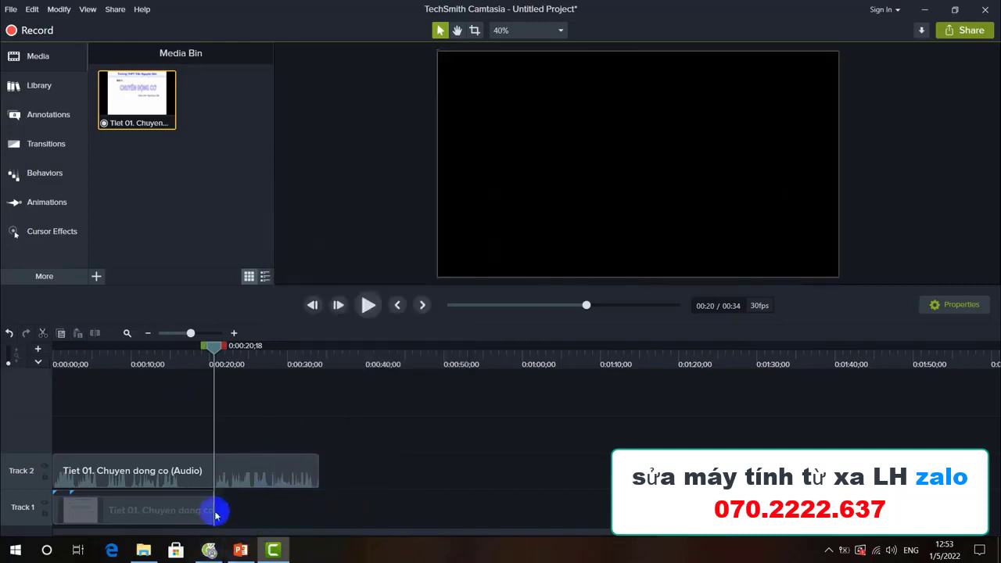
# - Extend the remaining screen clip to the end of the audio clip and split it again at 0:00:20;18
pyautogui.moveTo(213, 514); pyautogui.dragTo(338, 514)
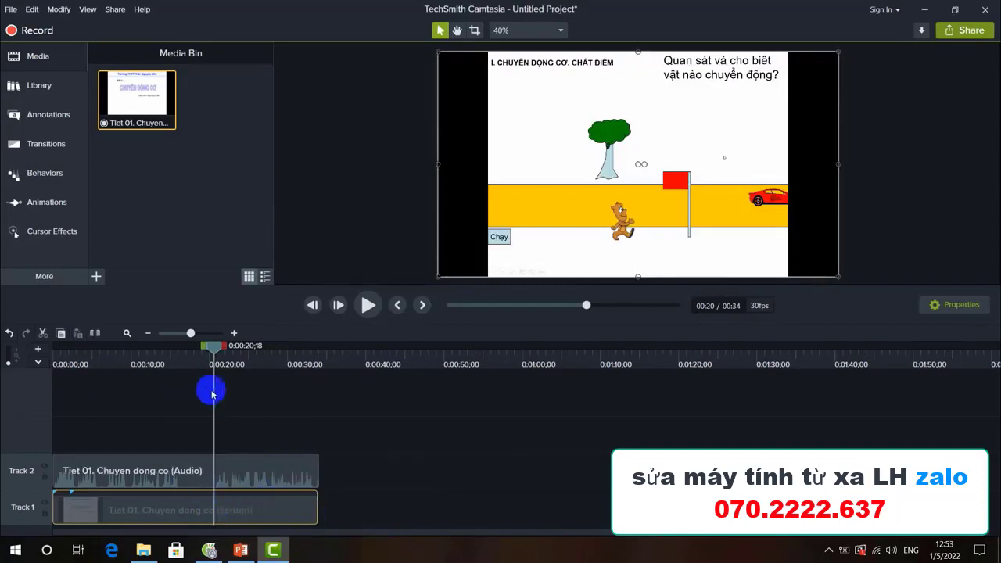
pyautogui.click(94, 335)
# - Cut out the Track 1 screen segment from 0:00:15;24 to the 0:00:20;18 split and extend the first clip over the gap
pyautogui.click(215, 348)
pyautogui.moveTo(216, 349); pyautogui.dragTo(177, 368)
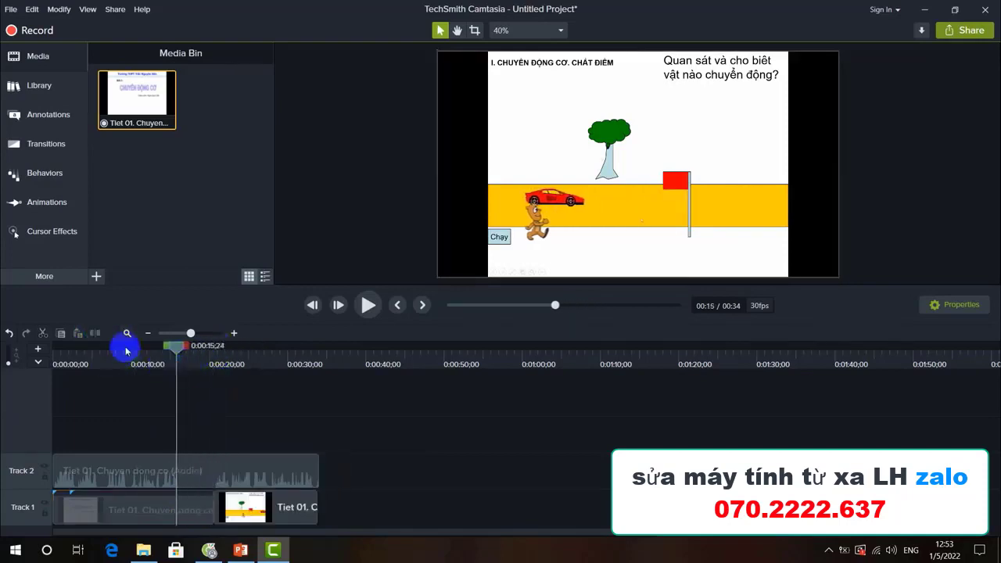
pyautogui.click(202, 503)
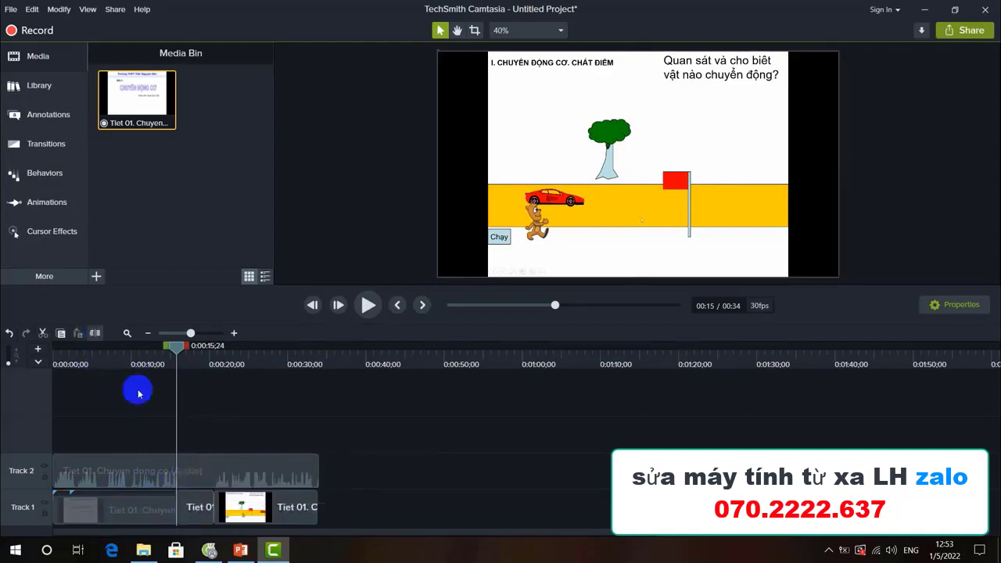
pyautogui.rightClick(198, 510)
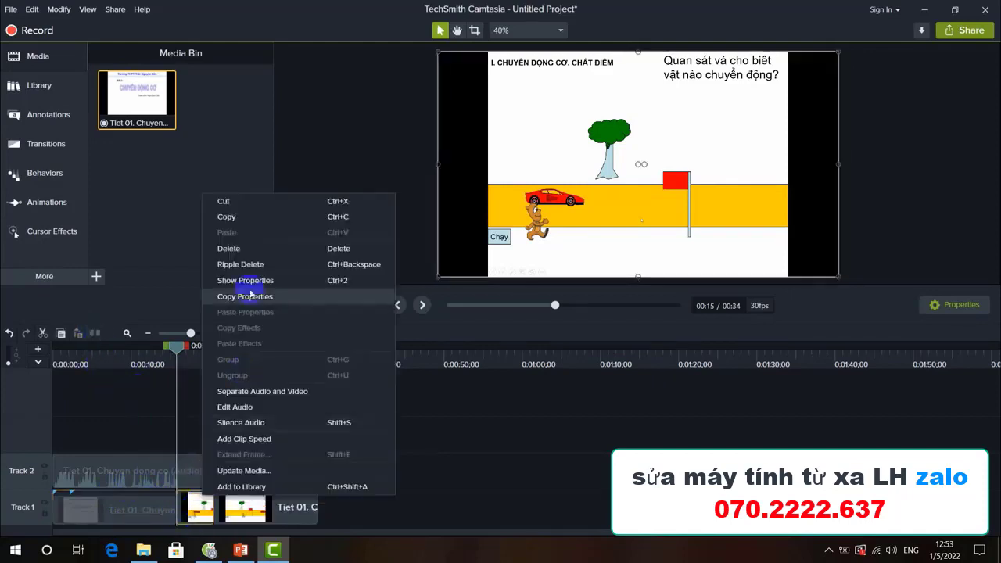
pyautogui.click(250, 217)
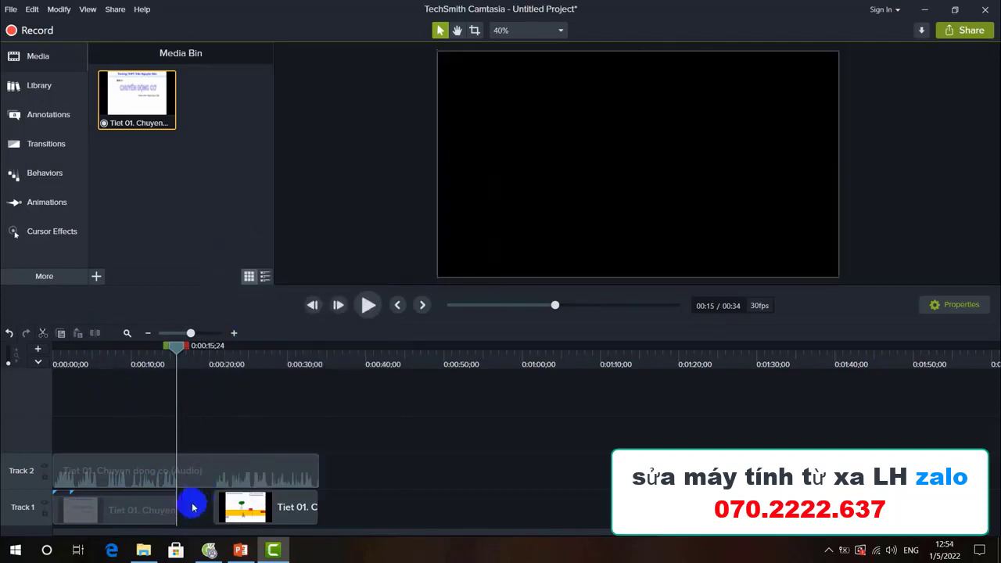
pyautogui.moveTo(175, 509); pyautogui.dragTo(208, 505)
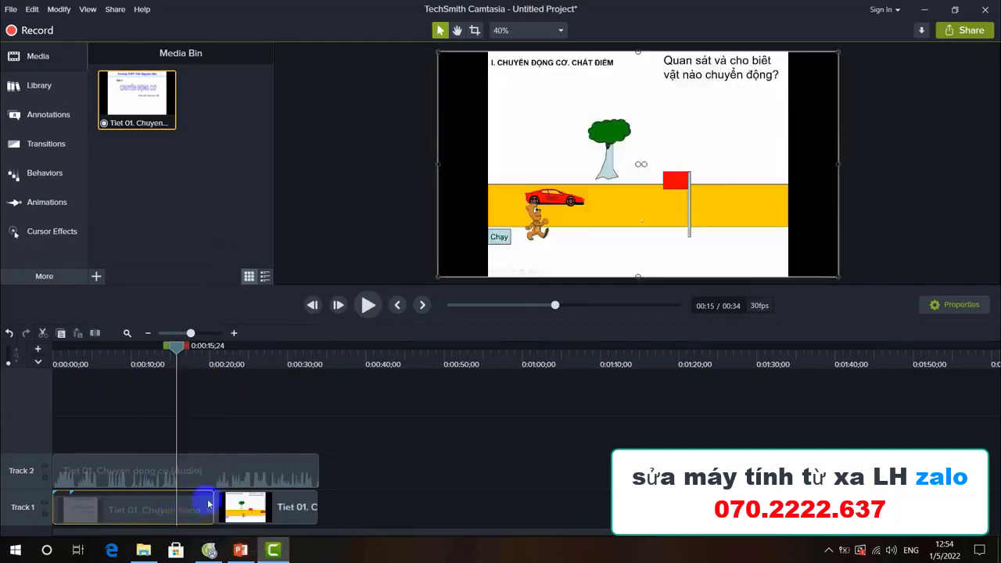
pyautogui.click(545, 505)
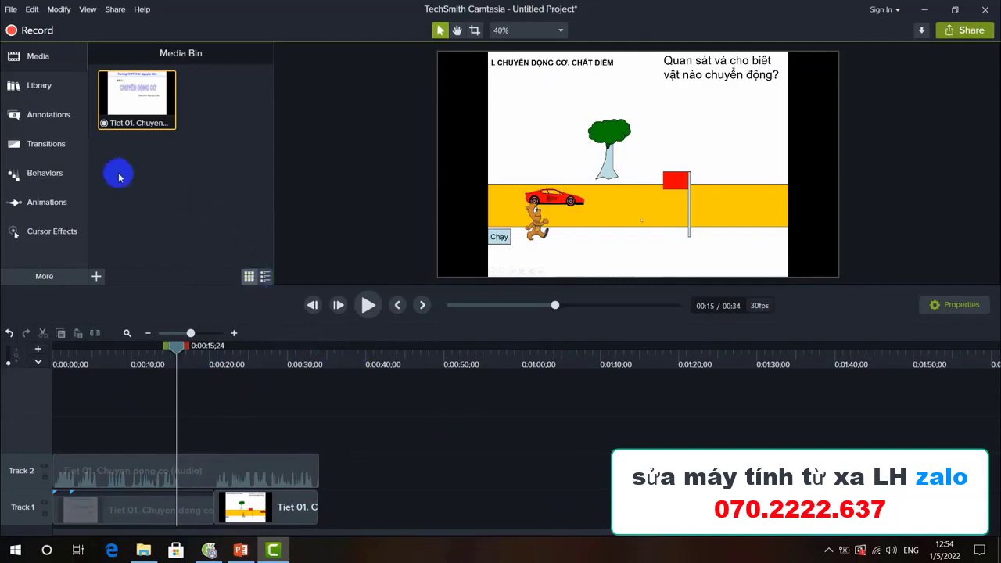
# - Import the green-screen hand gestures stock video from the Downloads folder into the media bin
pyautogui.rightClick(191, 157)
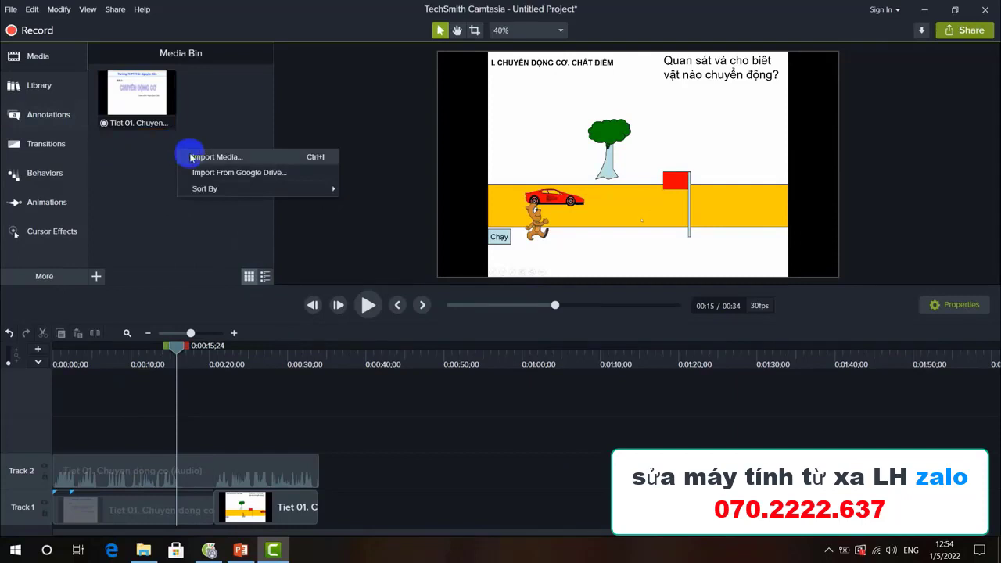
pyautogui.click(190, 157)
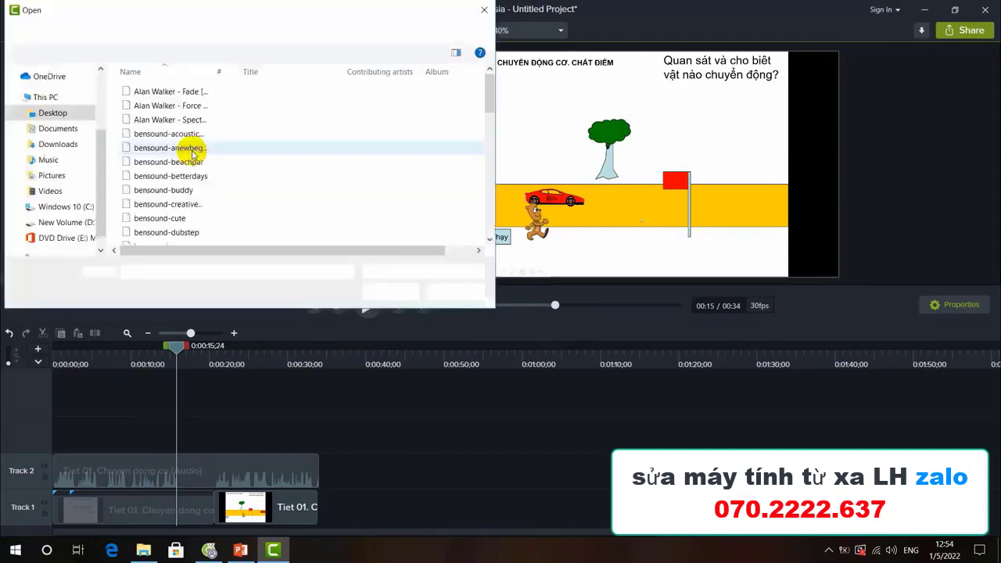
pyautogui.click(61, 144)
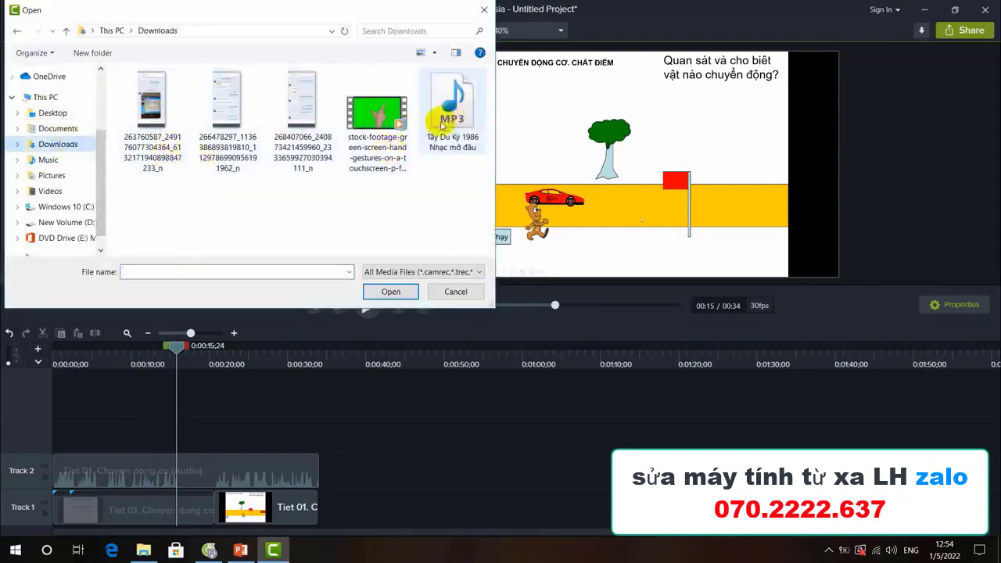
pyautogui.click(376, 136)
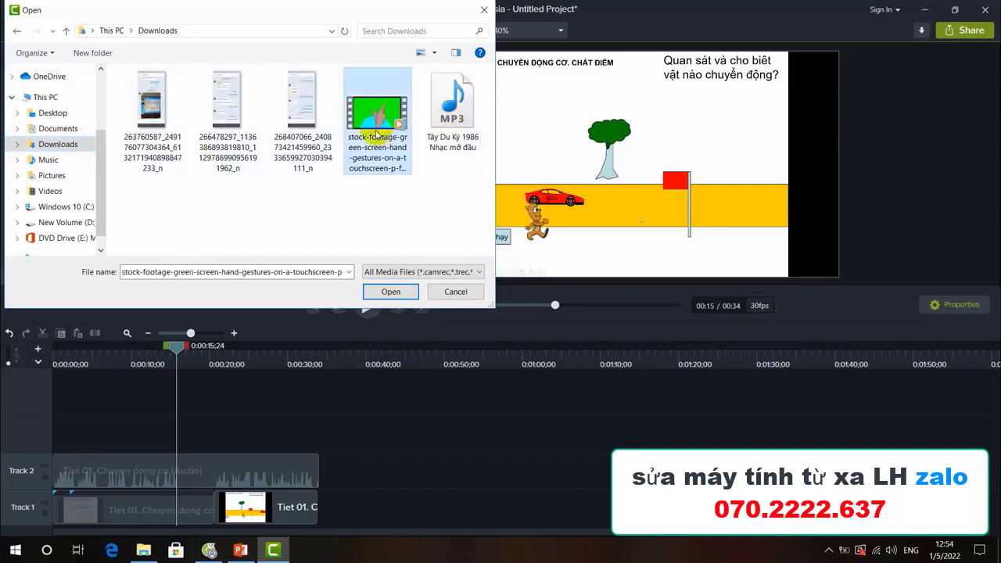
pyautogui.click(390, 291)
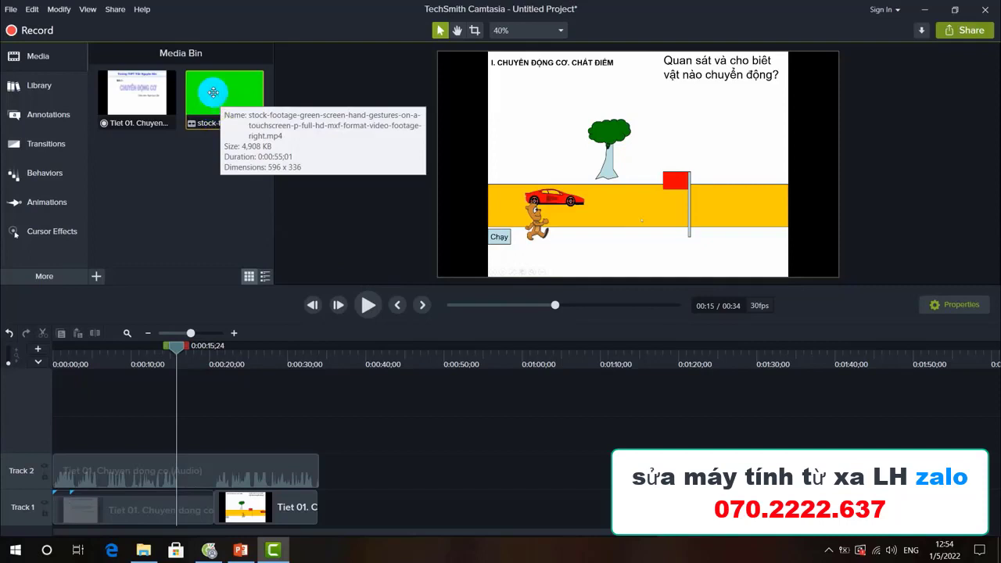
# - Place the green-screen clip on Track 3 from the timeline start and position it in the canvas's lower-right corner, about X 628, Y -372
pyautogui.moveTo(217, 96); pyautogui.dragTo(699, 231)
pyautogui.moveTo(304, 431); pyautogui.dragTo(145, 435)
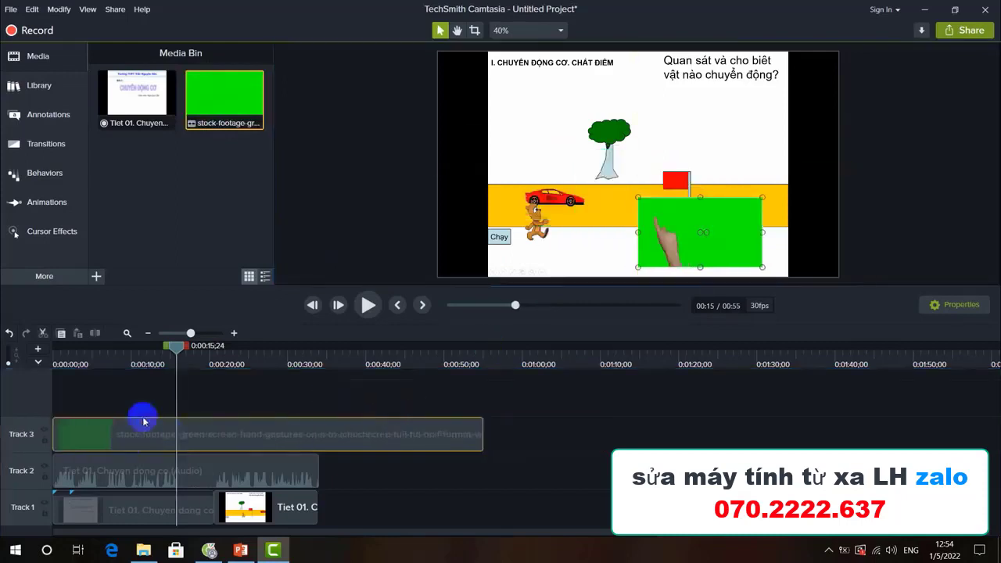
pyautogui.moveTo(665, 213); pyautogui.dragTo(665, 198)
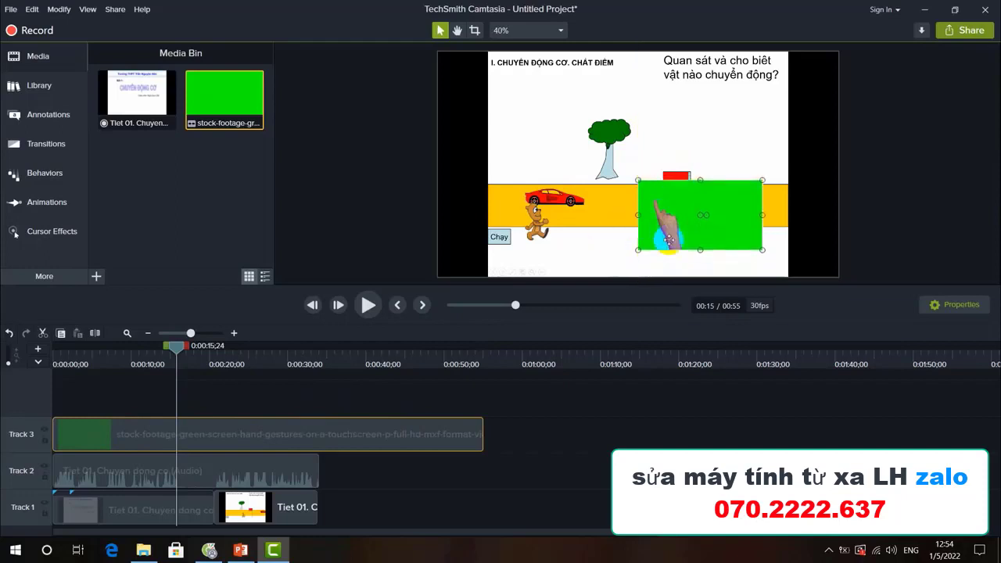
pyautogui.moveTo(684, 198); pyautogui.dragTo(753, 224)
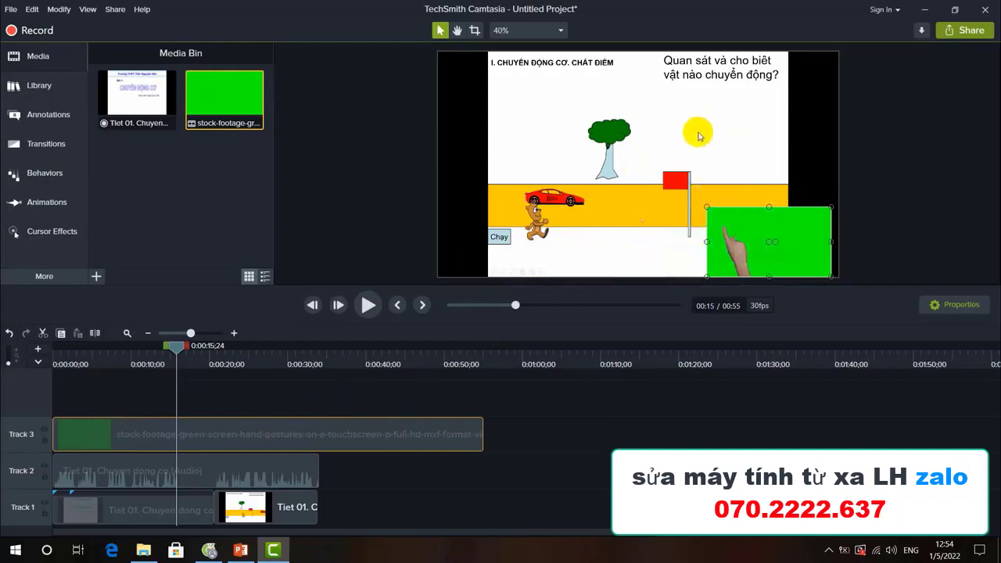
pyautogui.click(751, 230)
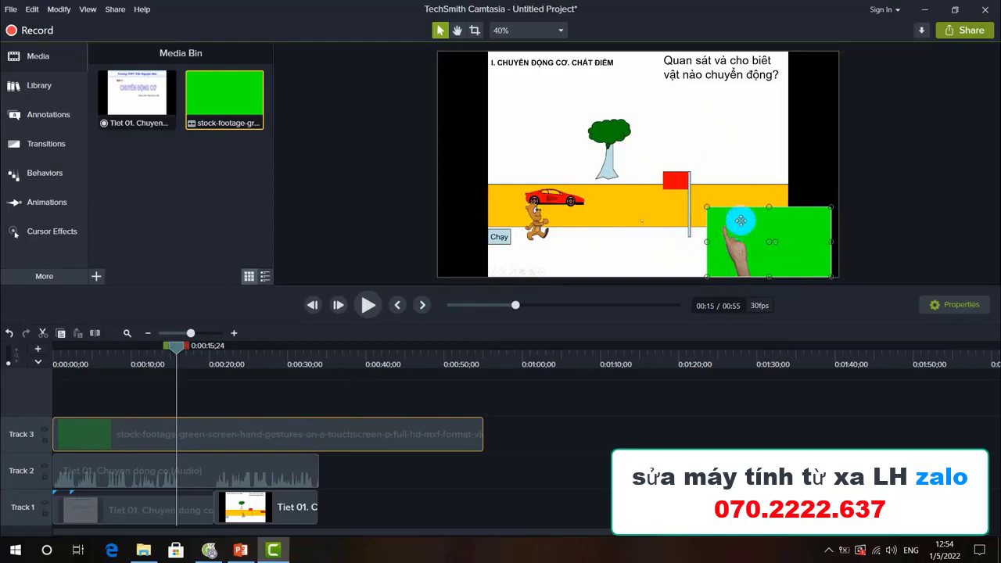
# - Apply the Remove a Color visual effect to the green-screen hand clip and play back part of the timeline
pyautogui.click(44, 277)
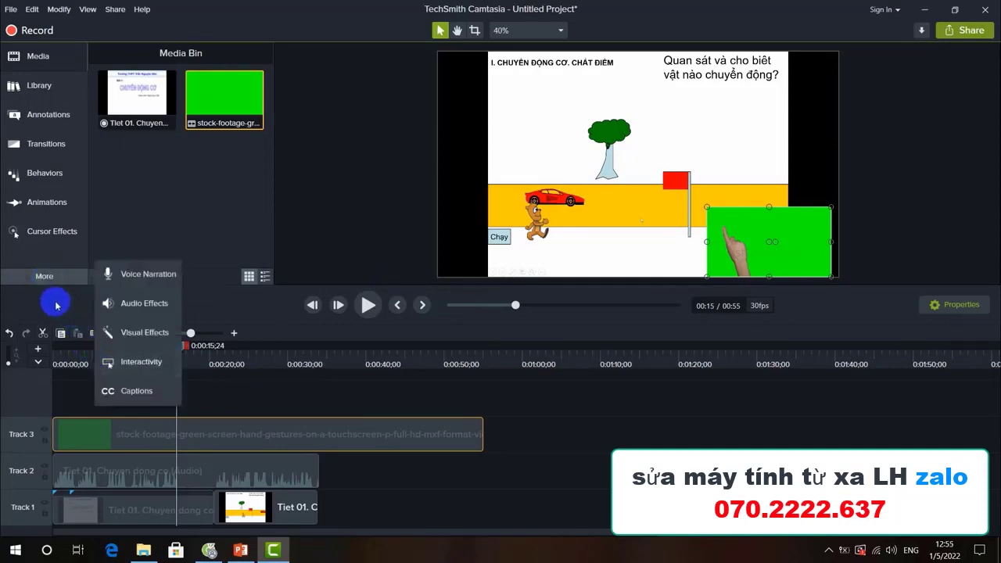
pyautogui.click(131, 335)
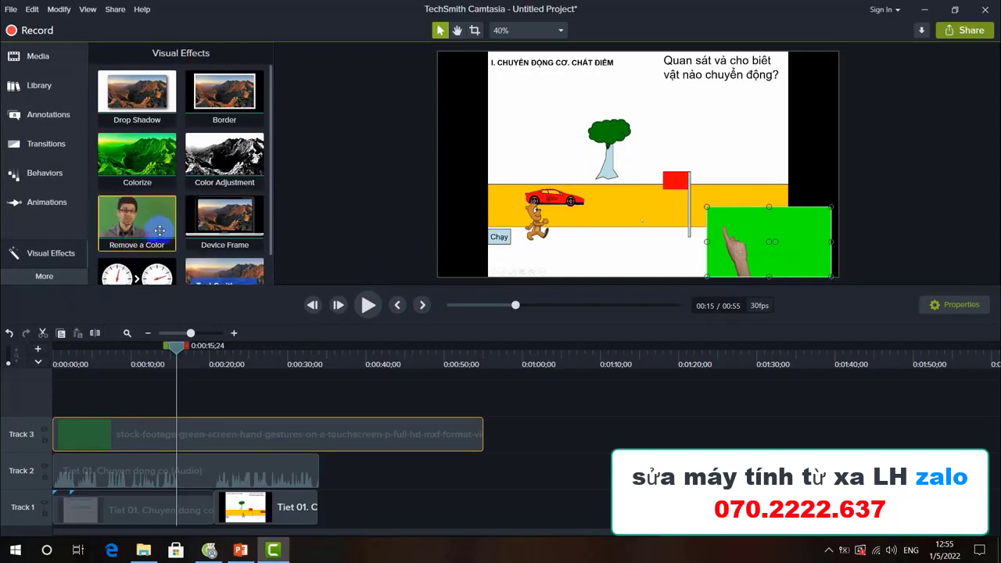
pyautogui.moveTo(153, 233); pyautogui.dragTo(745, 233)
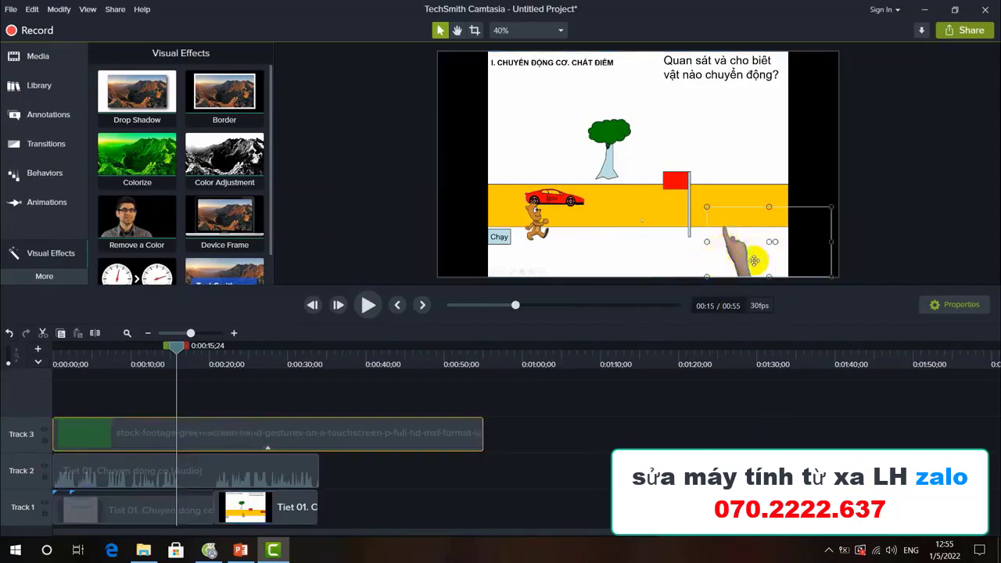
pyautogui.click(367, 306)
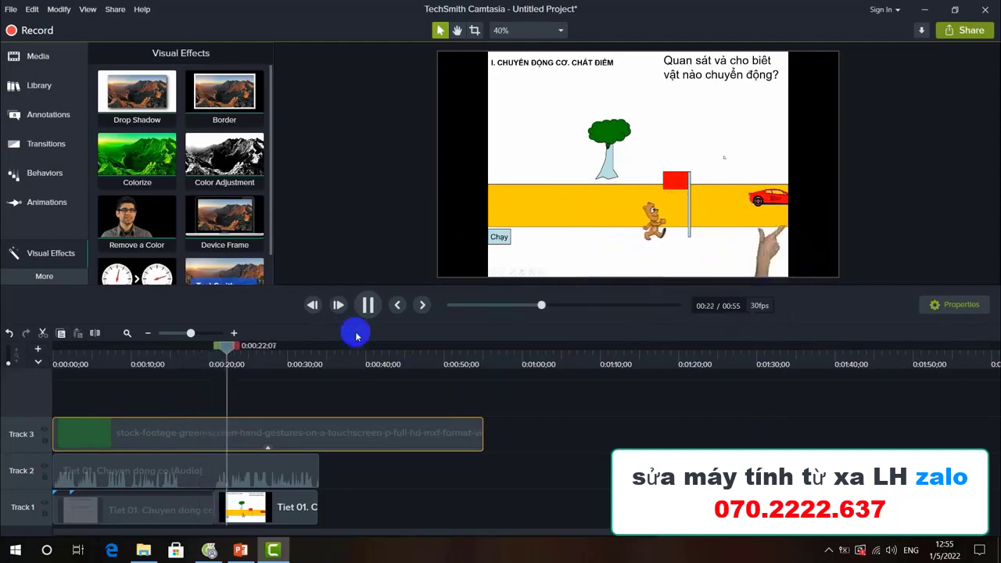
pyautogui.click(366, 304)
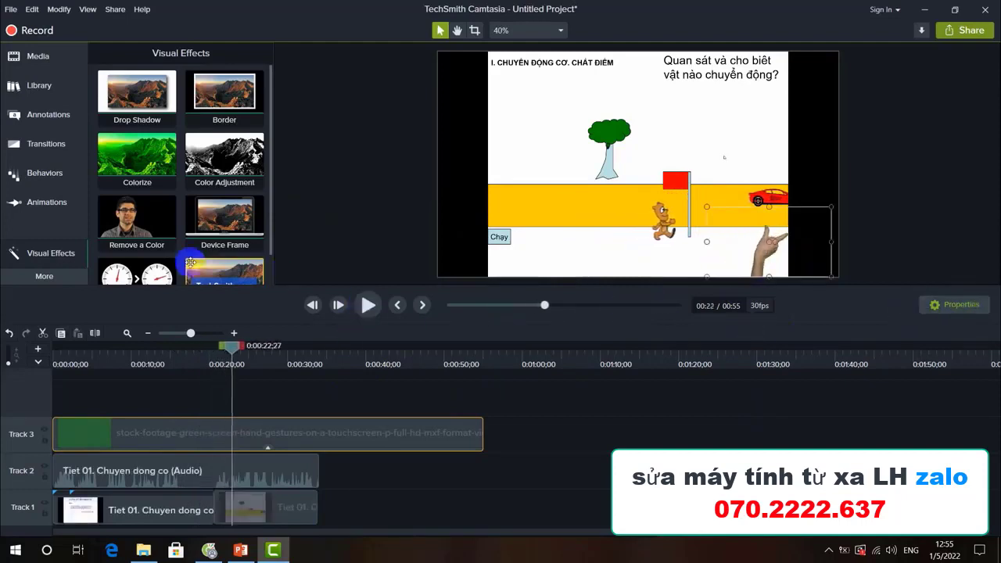
# - Lower the Remove a Color tolerance of the hand clip to 0% and raise it again
pyautogui.click(958, 305)
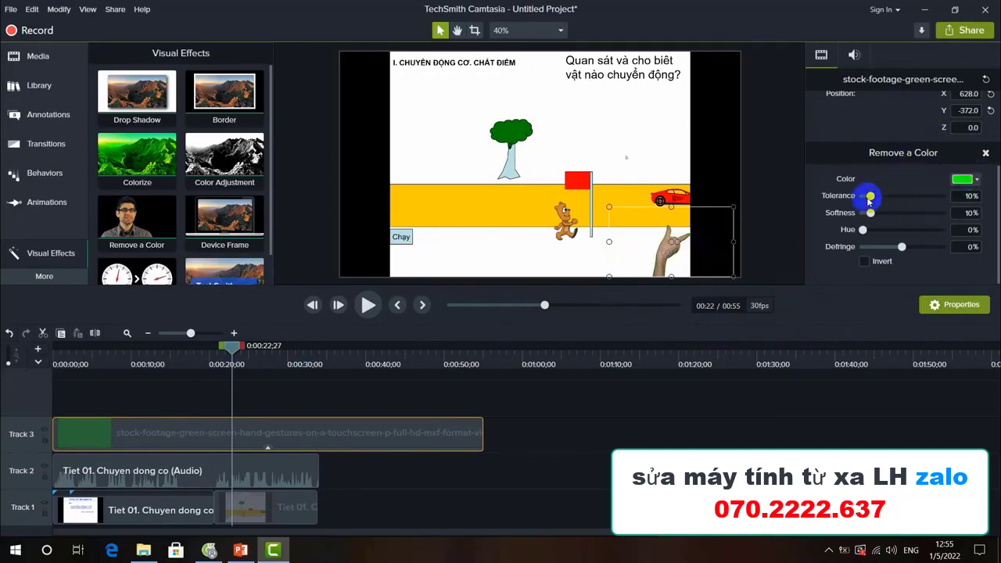
pyautogui.click(956, 306)
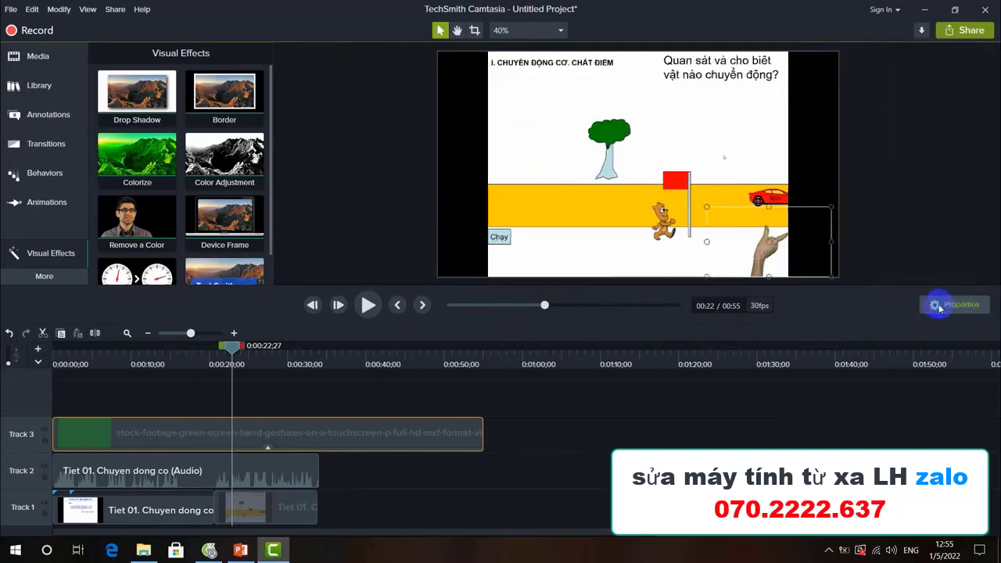
pyautogui.click(942, 305)
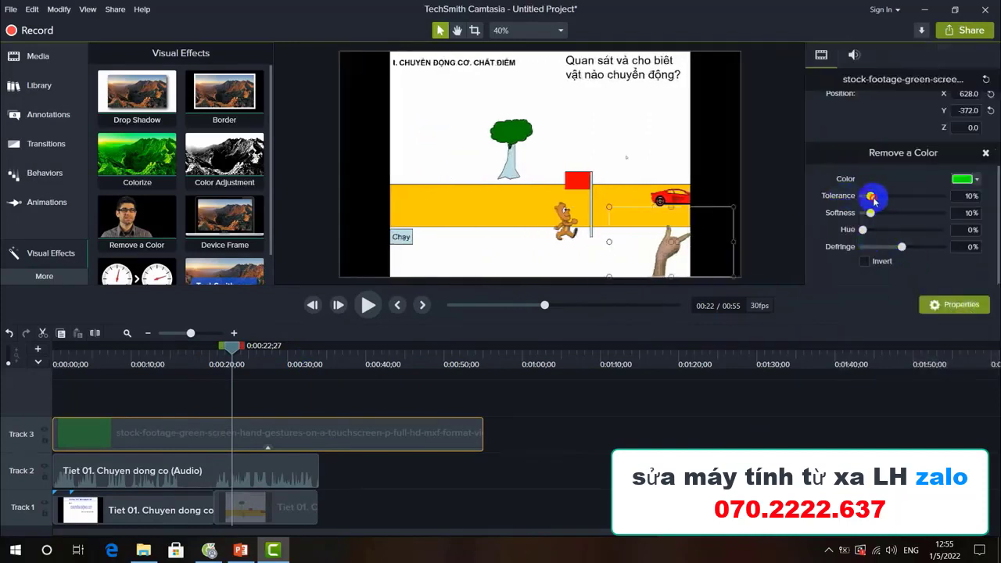
pyautogui.moveTo(902, 202); pyautogui.dragTo(852, 212)
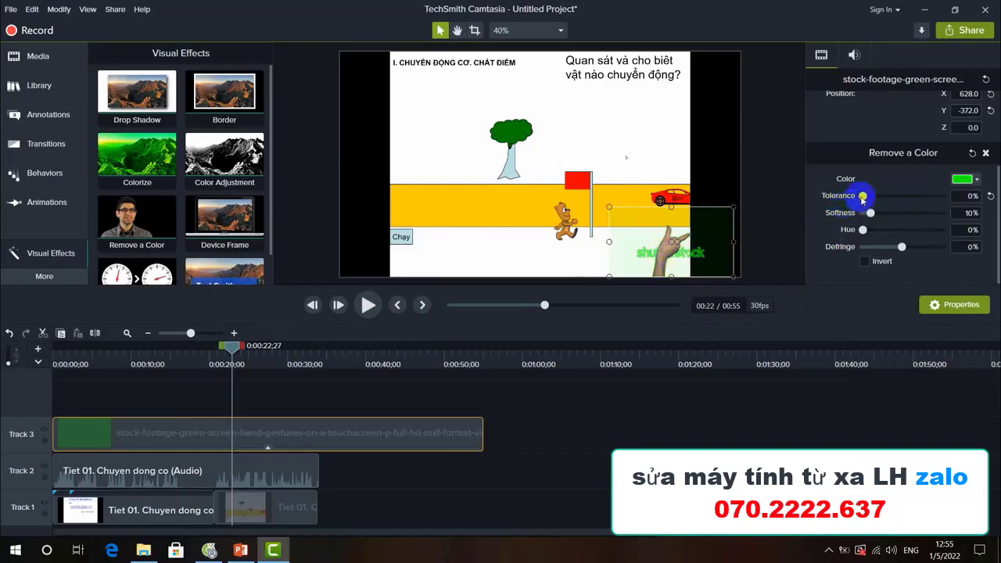
pyautogui.moveTo(863, 199); pyautogui.dragTo(874, 201)
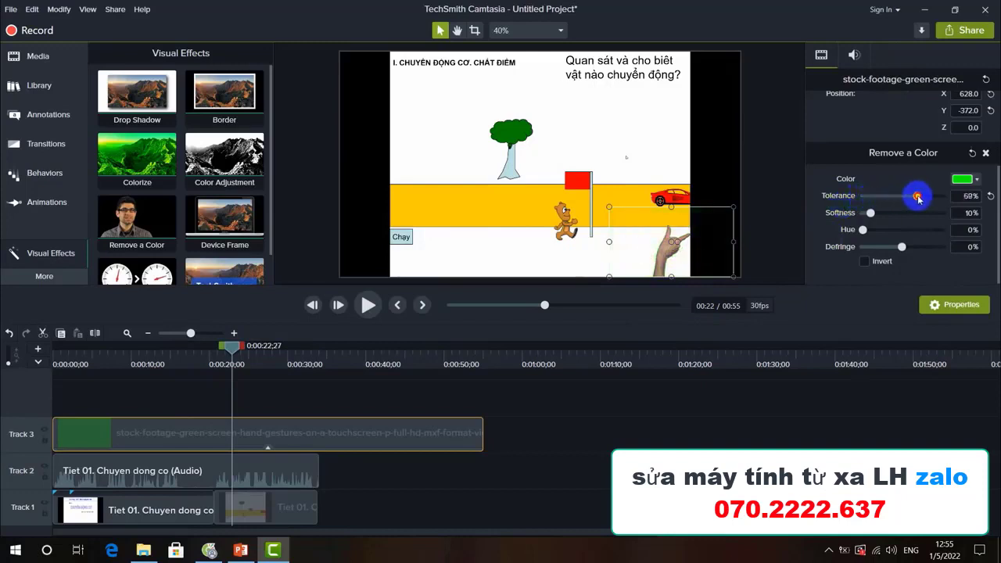
# - Play the timeline with the hand clip deselected and return the playhead to 0:00:12;27
pyautogui.click(679, 295)
pyautogui.click(373, 313)
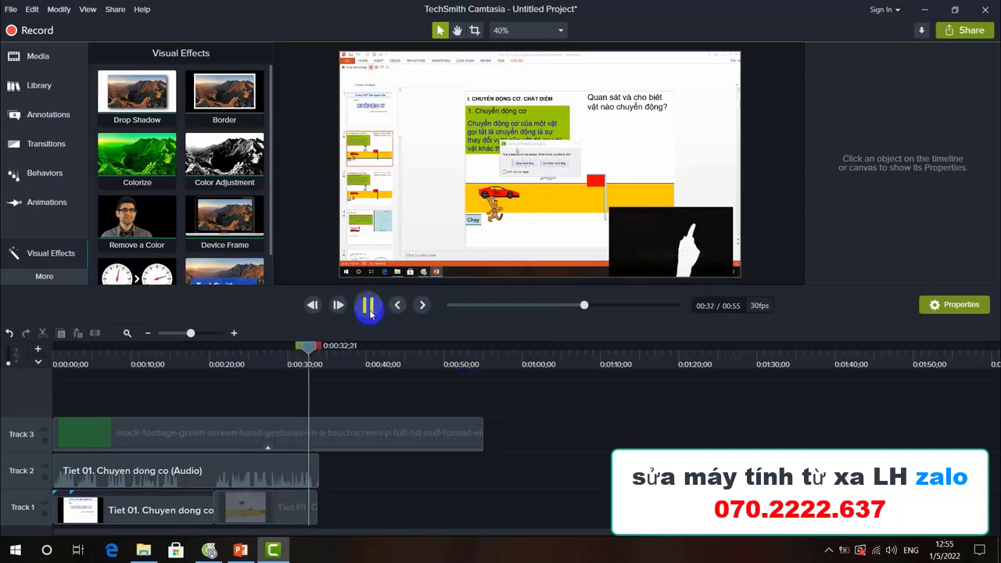
pyautogui.moveTo(312, 346); pyautogui.dragTo(155, 365)
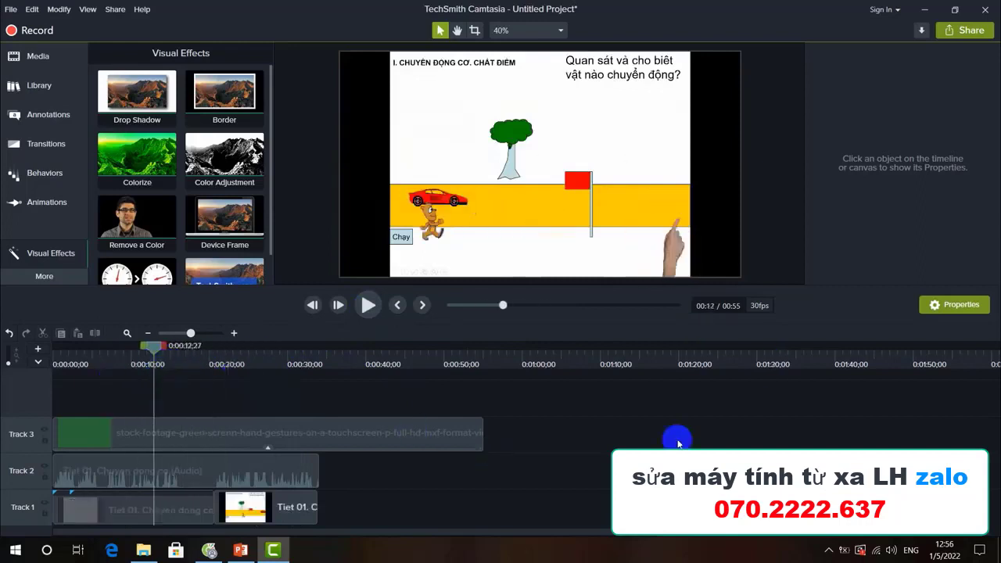
# - Produce the project as a local file with the MP4 only (up to 1080p) preset, giving it a production name beginning with "xuất video"
pyautogui.click(115, 11)
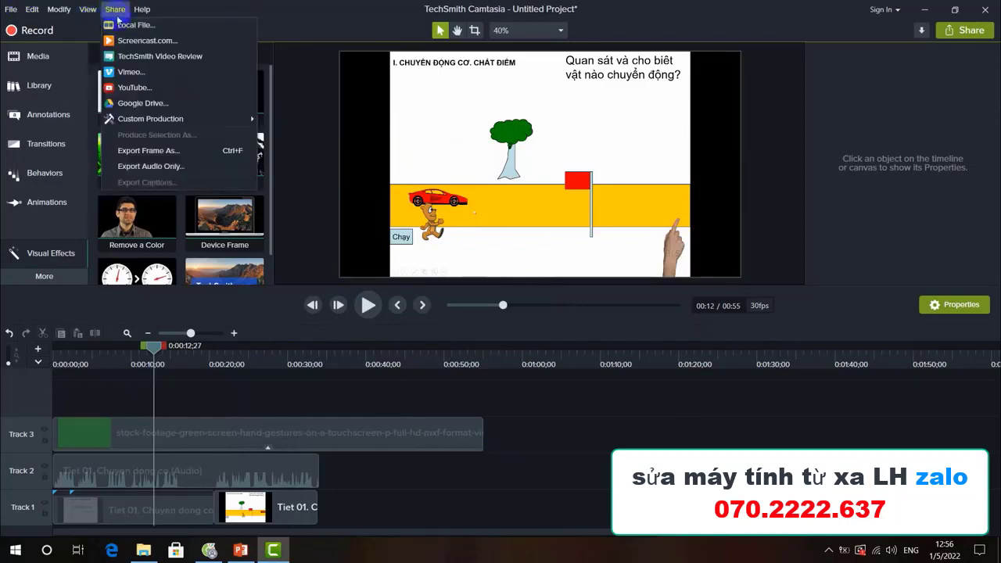
pyautogui.click(121, 26)
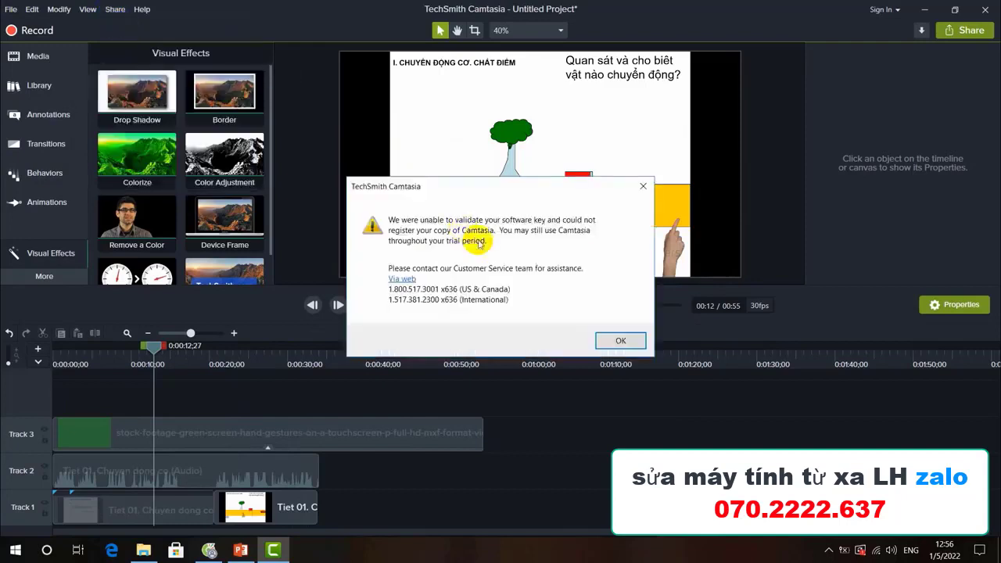
pyautogui.click(624, 341)
pyautogui.click(619, 162)
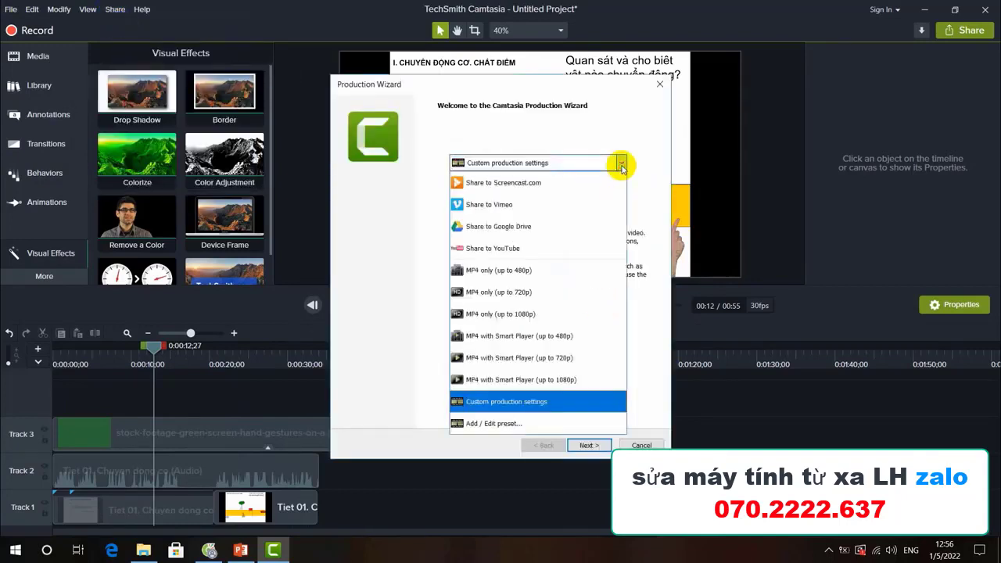
pyautogui.click(534, 311)
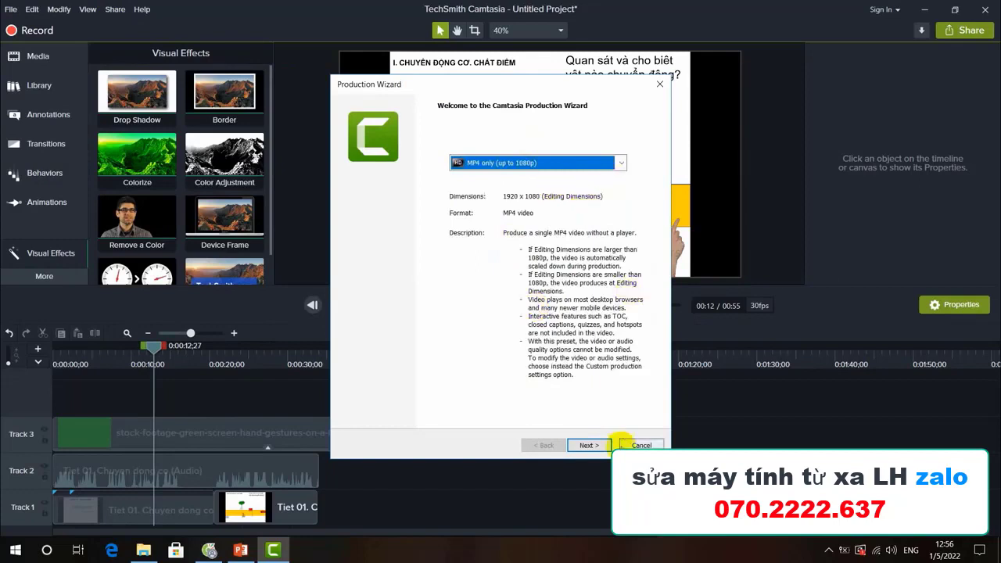
pyautogui.click(593, 445)
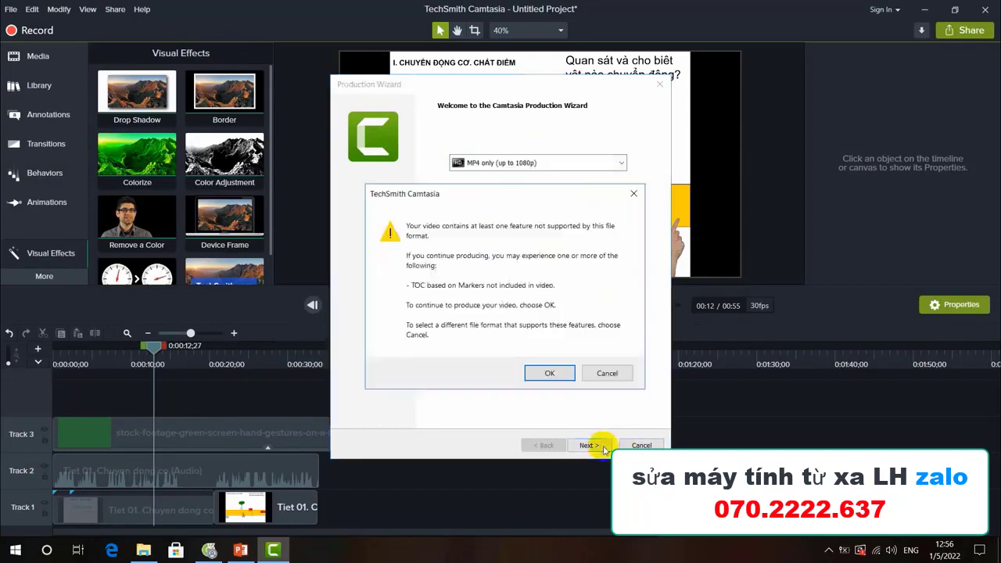
pyautogui.click(550, 373)
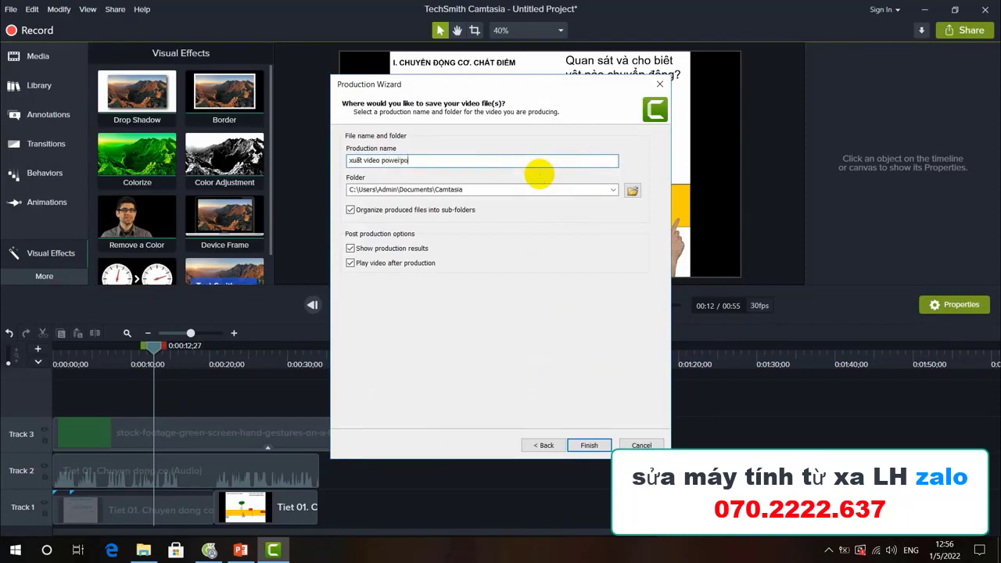
pyautogui.click(570, 444)
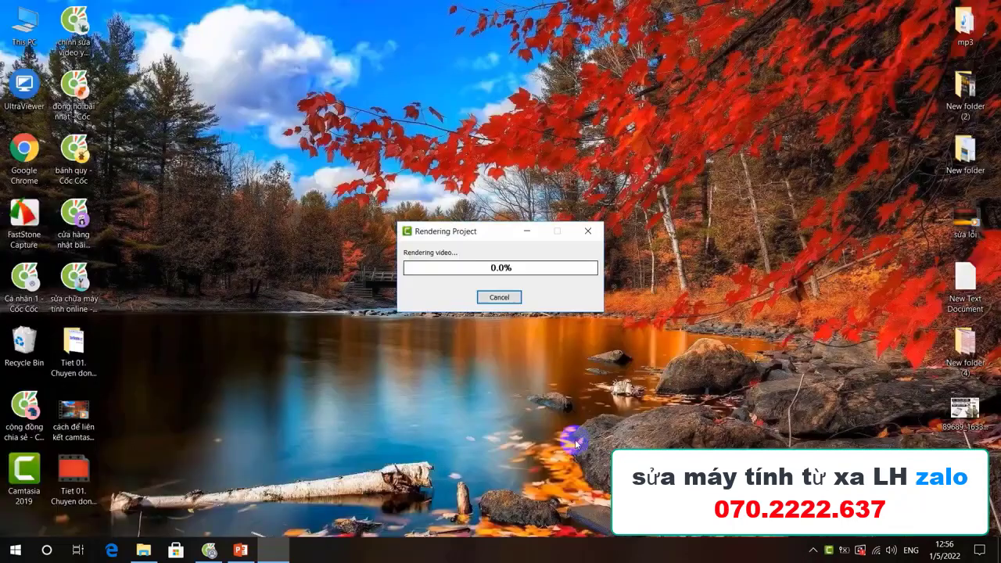
pyautogui.rightClick(508, 104)
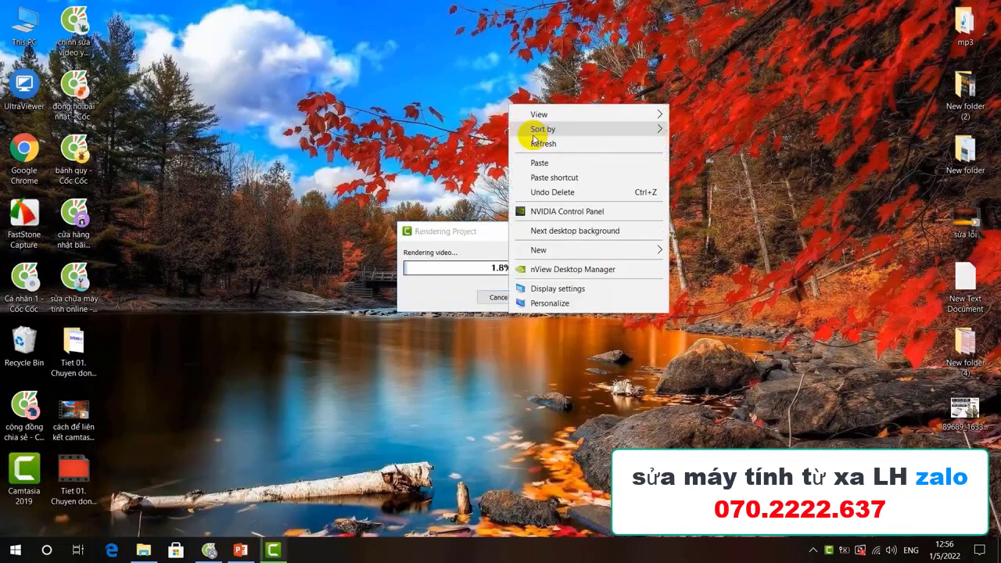
pyautogui.click(540, 144)
pyautogui.click(371, 274)
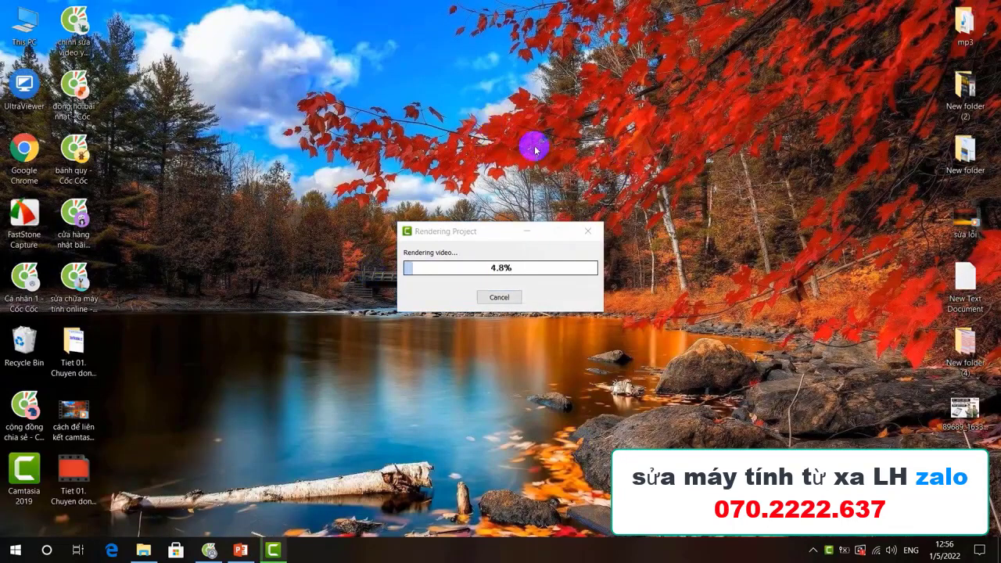